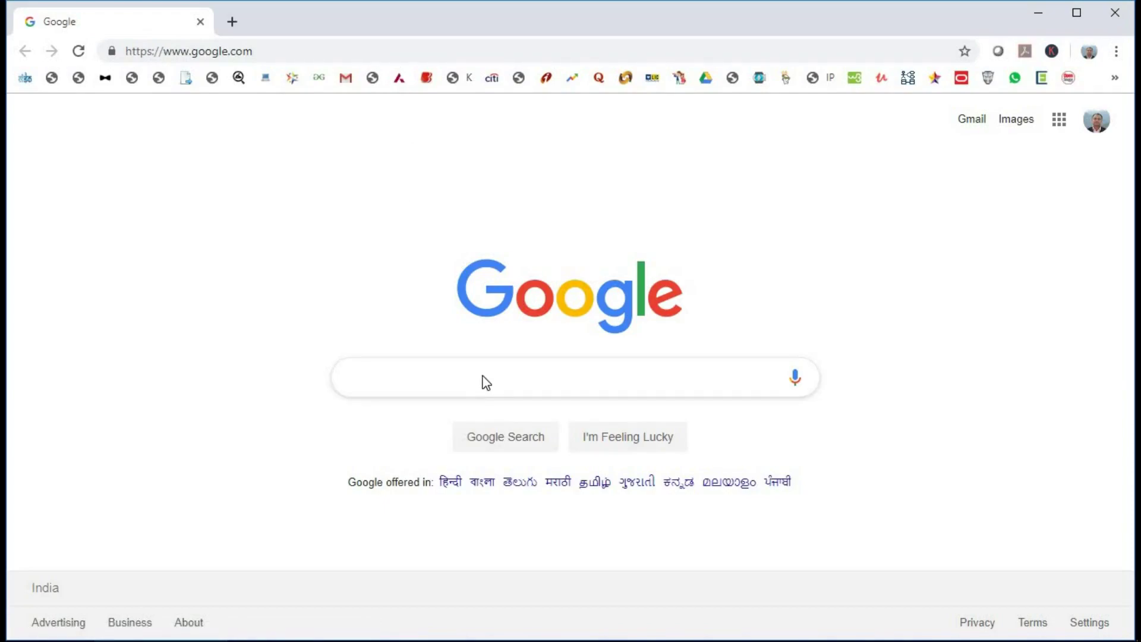
Step: Search Google for 'manjaro linux' and open the official manjaro.org home page result
text(manjaro )
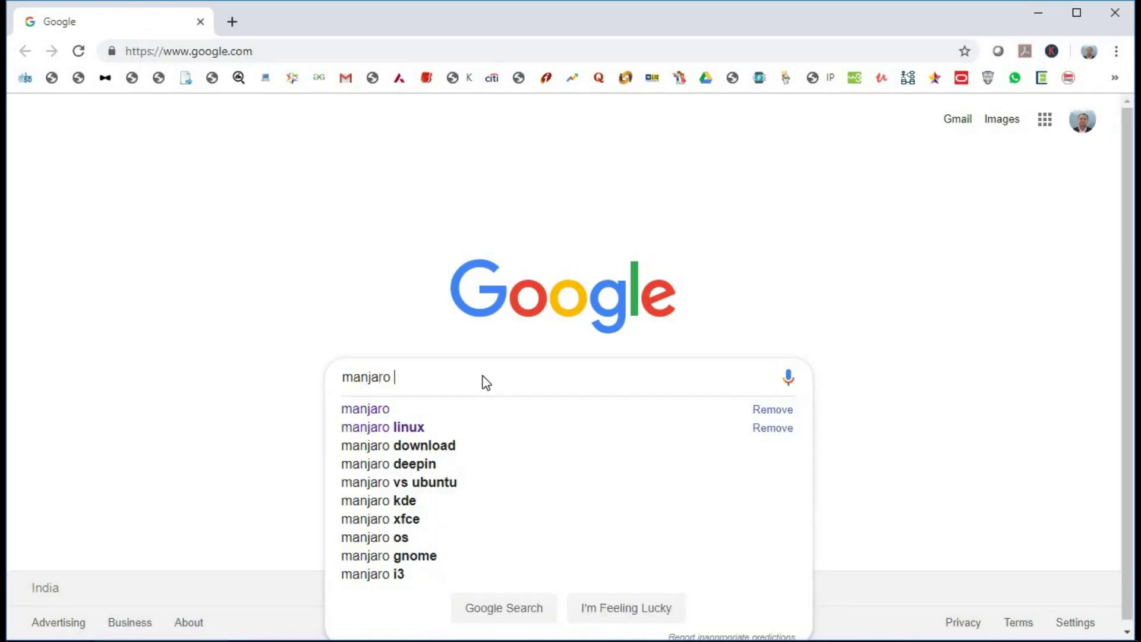
text(linux)
key(Return)
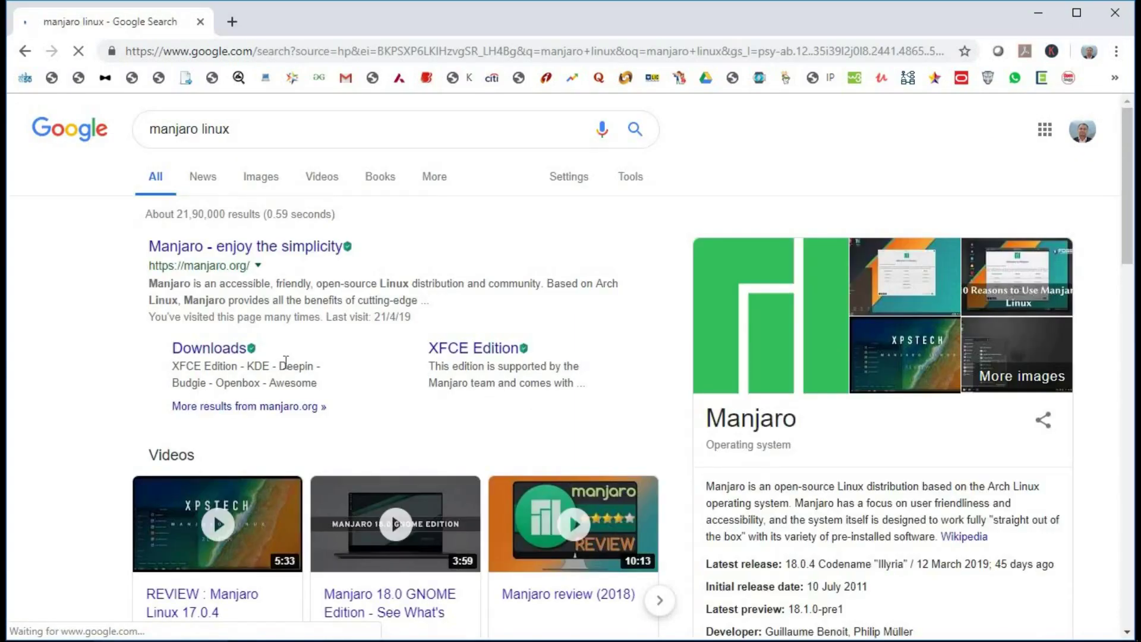
click(228, 250)
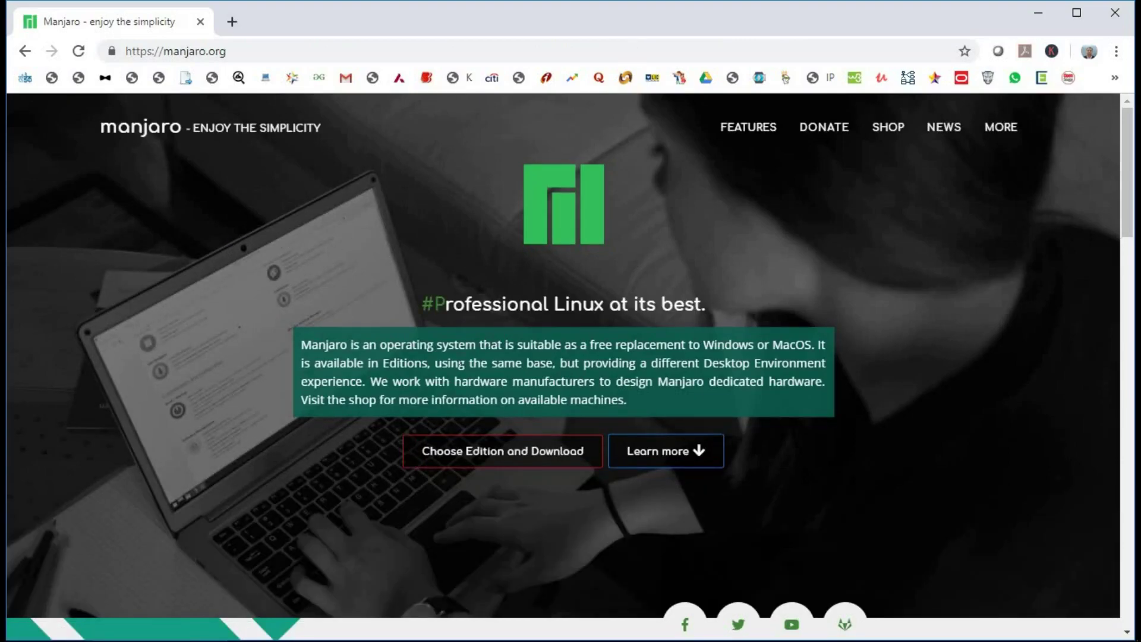
Step: Go to the editions download page and browse the Community, ARM and 32-bit tabs before returning to Flagship
click(518, 457)
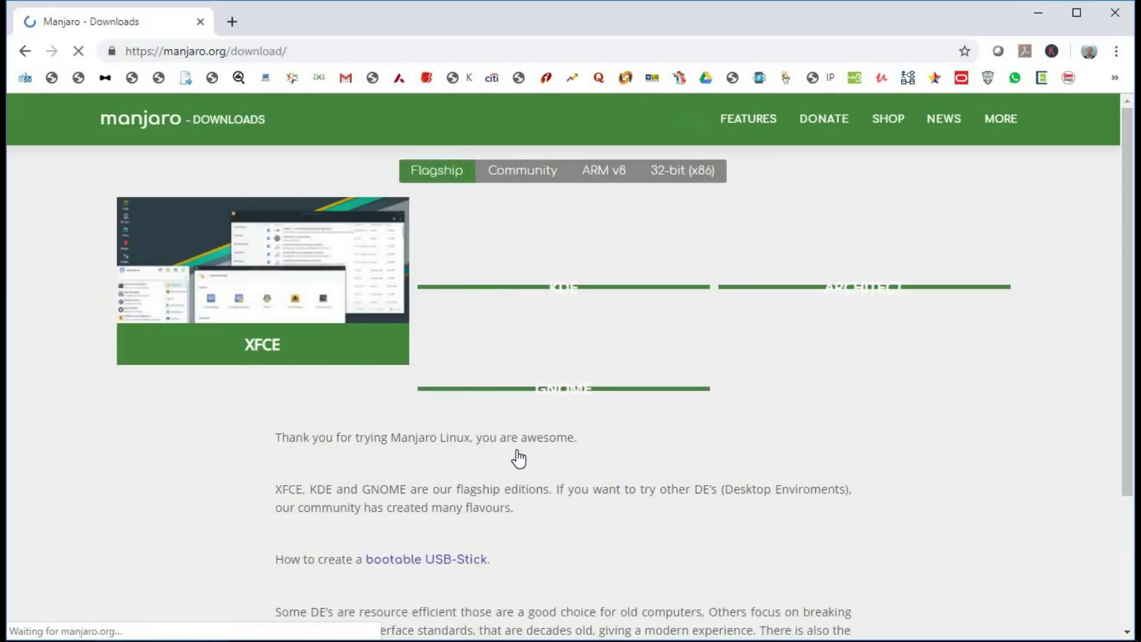
click(516, 172)
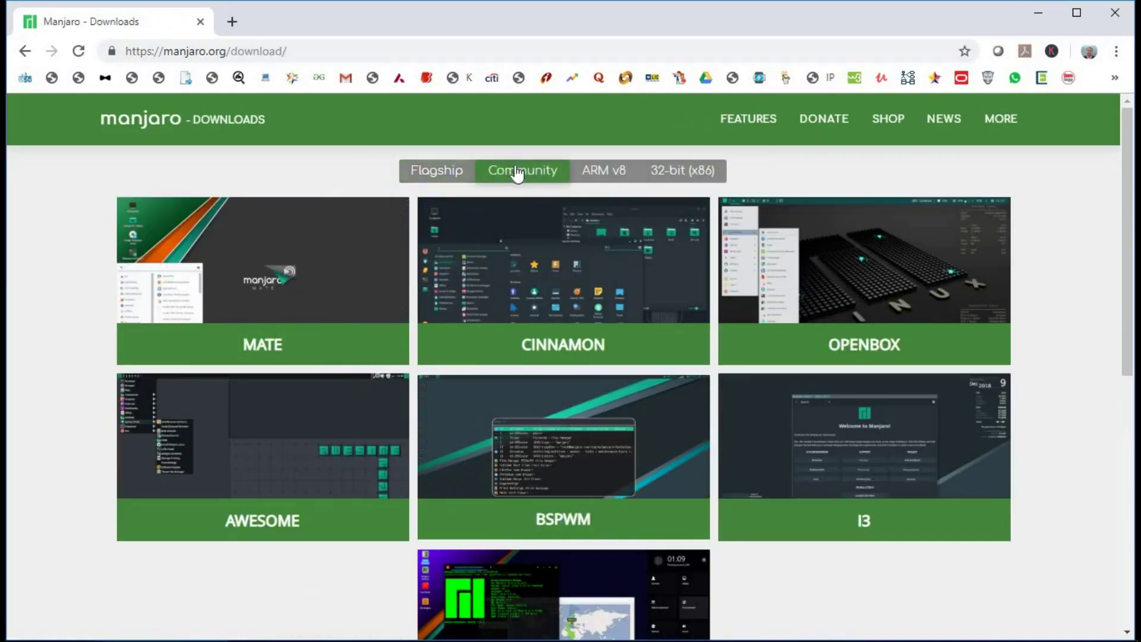
click(612, 174)
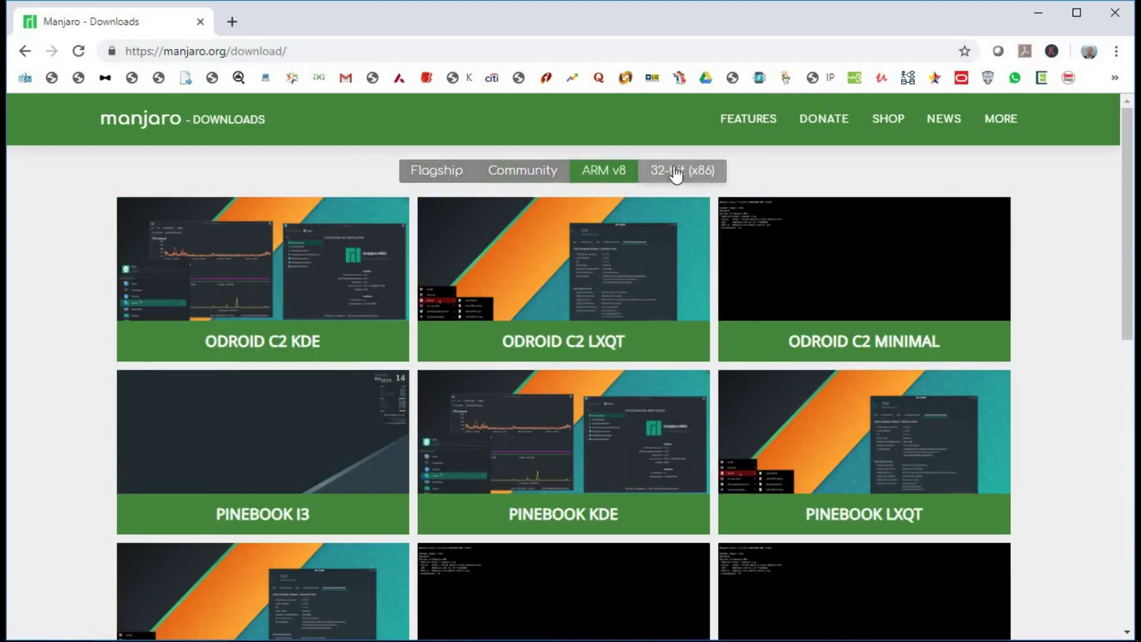
click(678, 173)
click(434, 173)
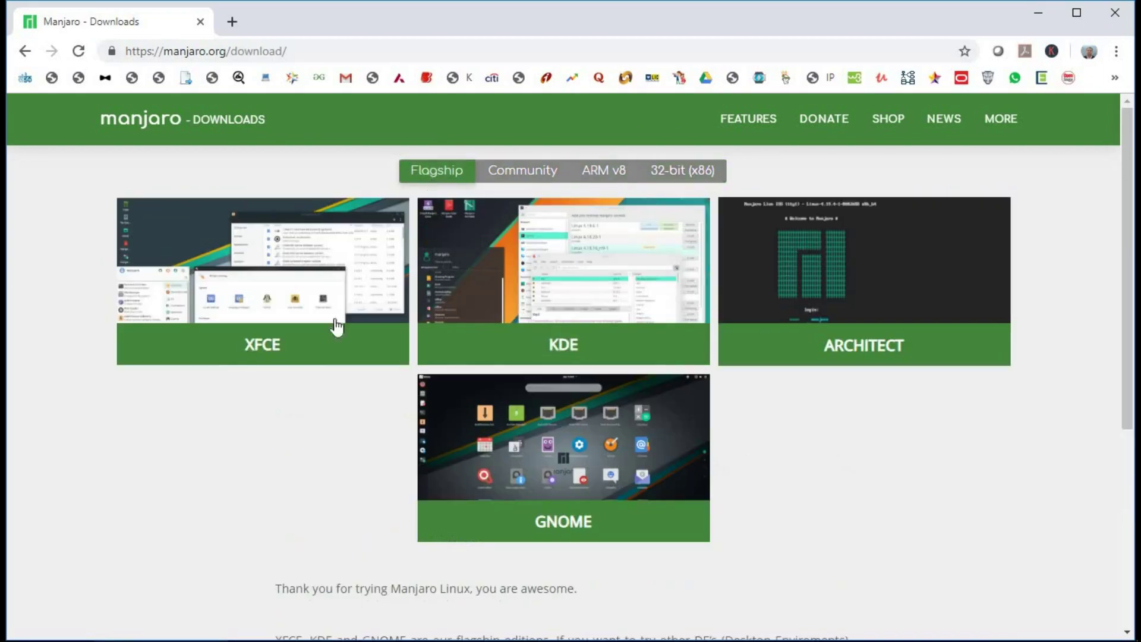
Step: Open the XFCE edition page and bring its 64 bit download into view
click(255, 273)
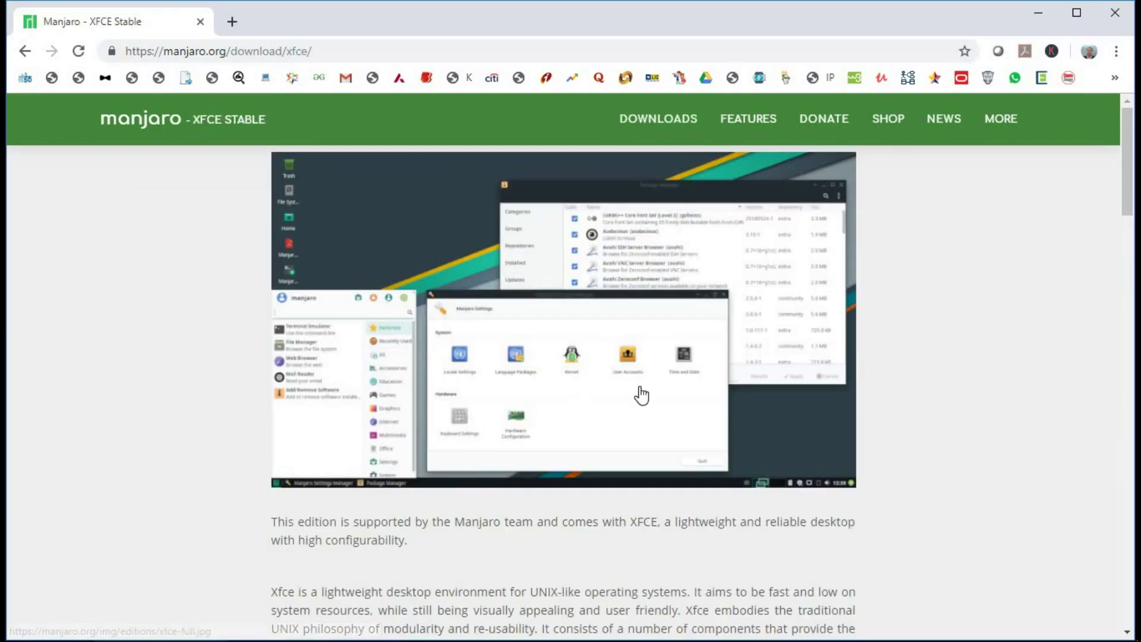
scroll(585, 398, down, 3)
scroll(561, 395, down, 5)
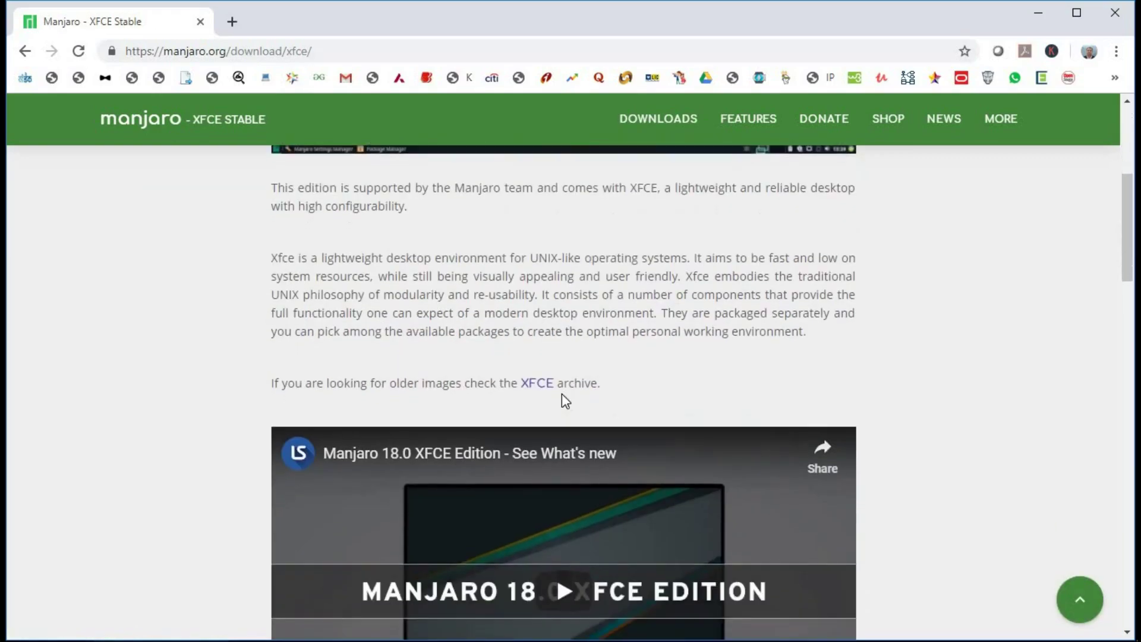
scroll(561, 393, down, 5)
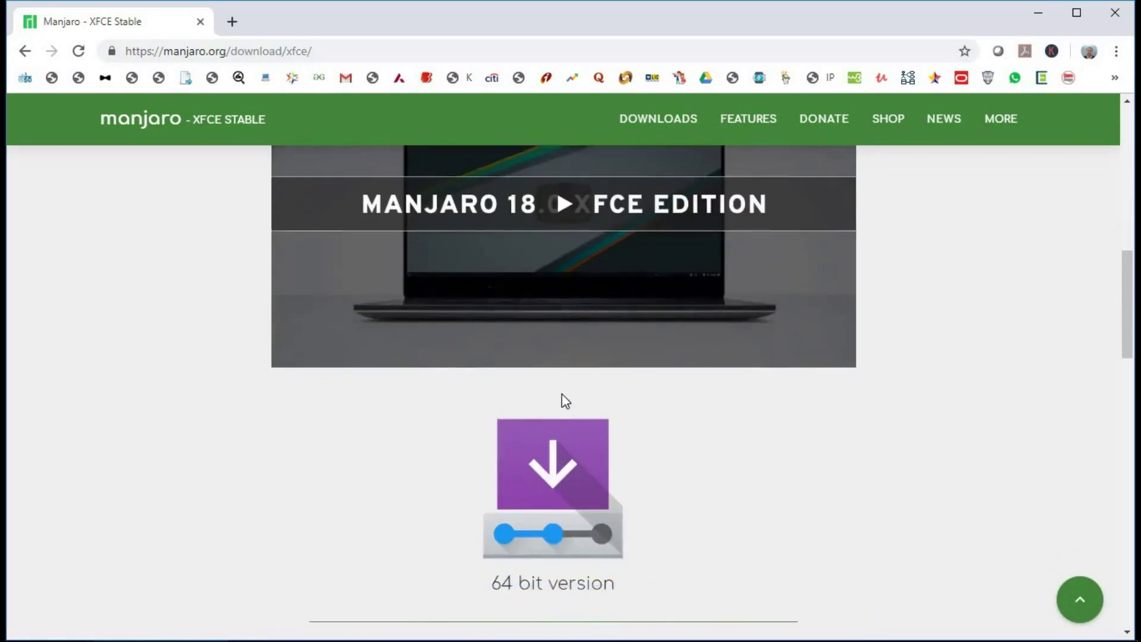
scroll(561, 393, down, 3)
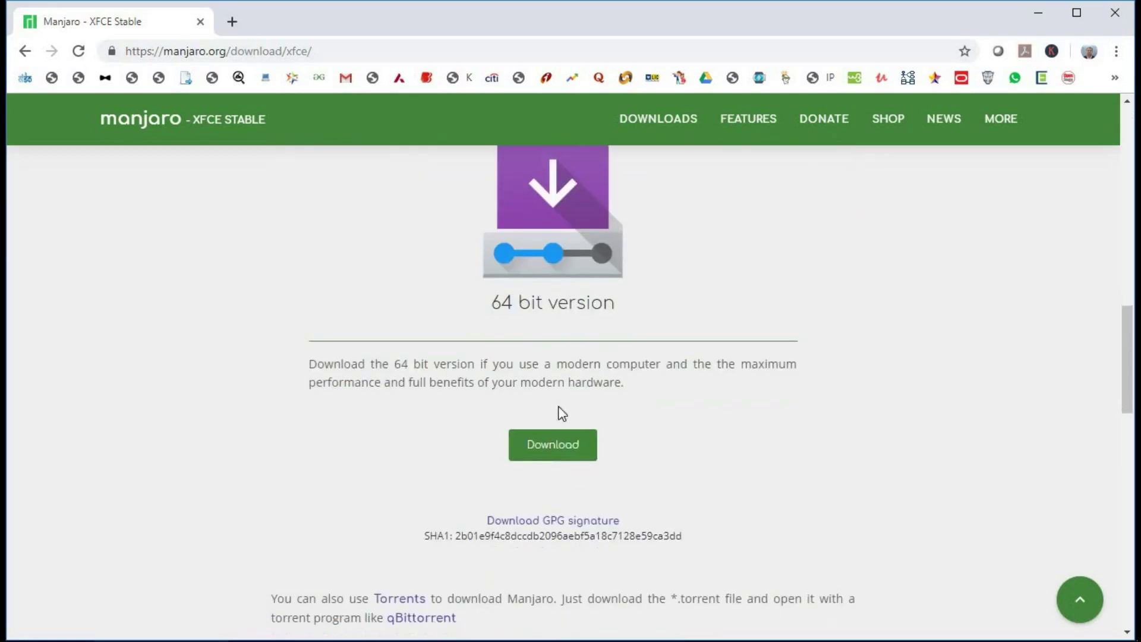
Step: Save the 64 bit manjaro-xfce-18.0.4 ISO to the Desktop and dismiss the downloads bar
click(548, 449)
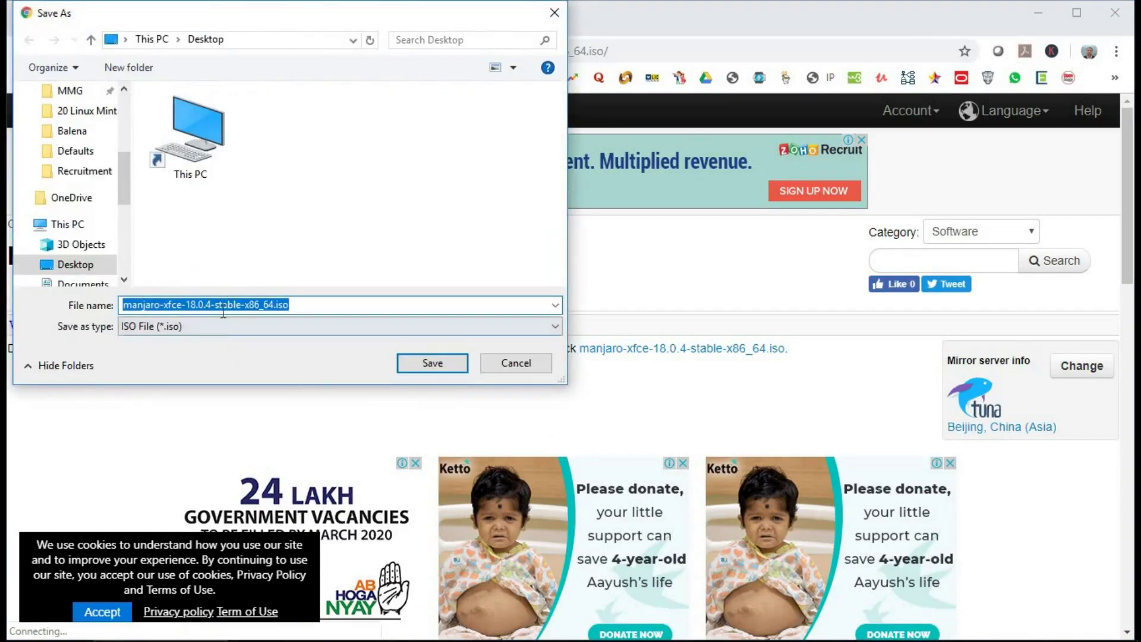
click(74, 265)
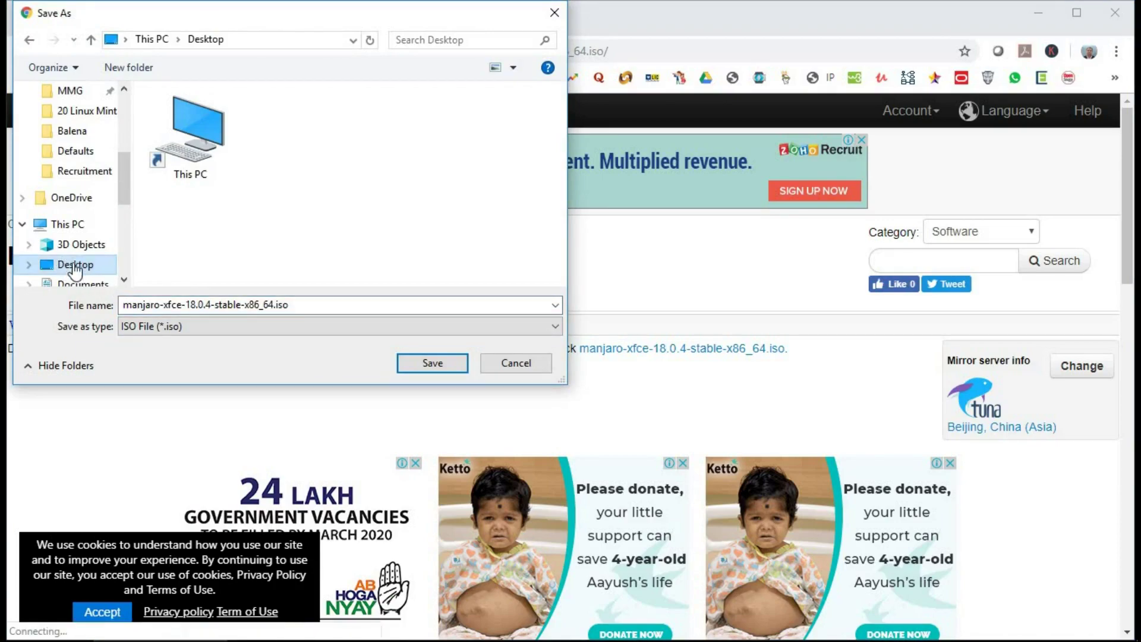
click(434, 361)
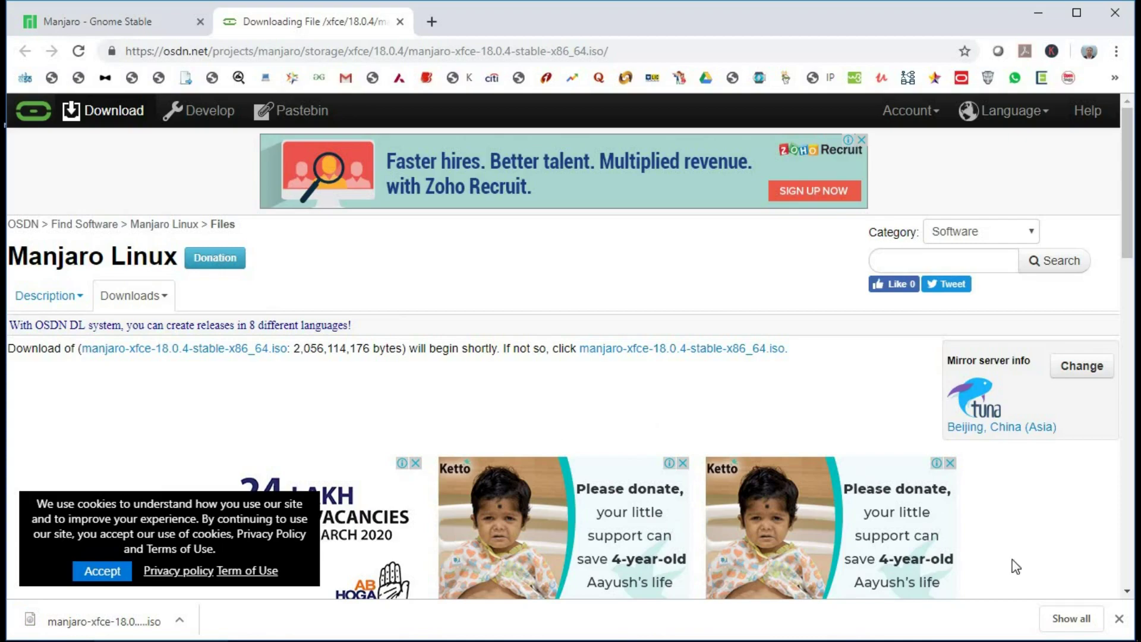
click(1119, 619)
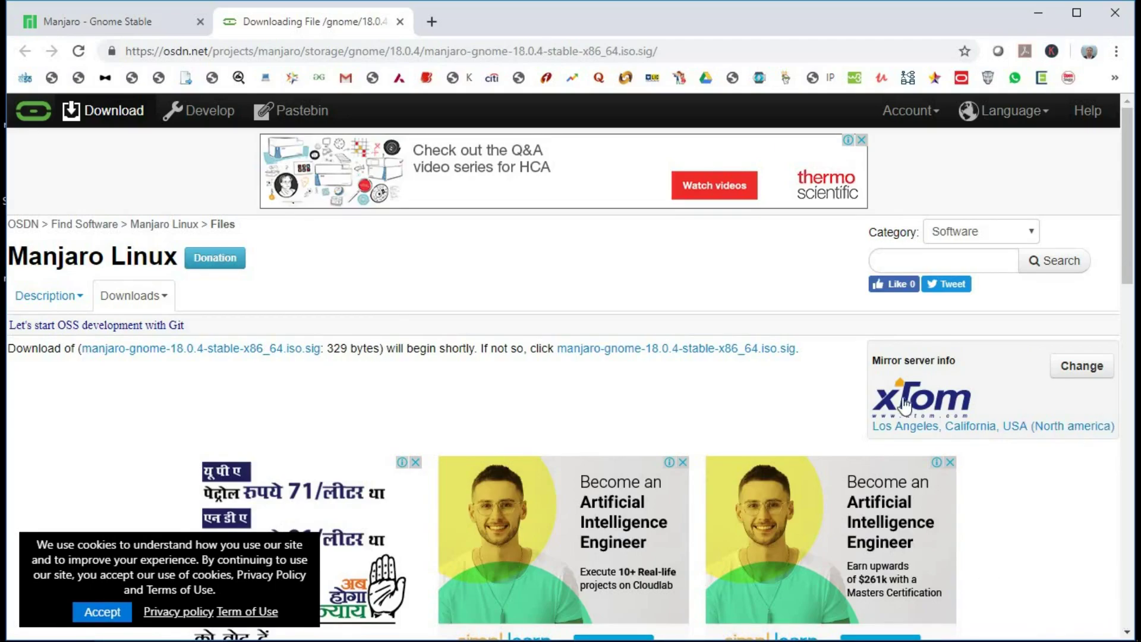
Step: Close the browser and refresh the desktop twice
click(1120, 22)
right_click(512, 164)
click(560, 212)
right_click(550, 261)
click(579, 317)
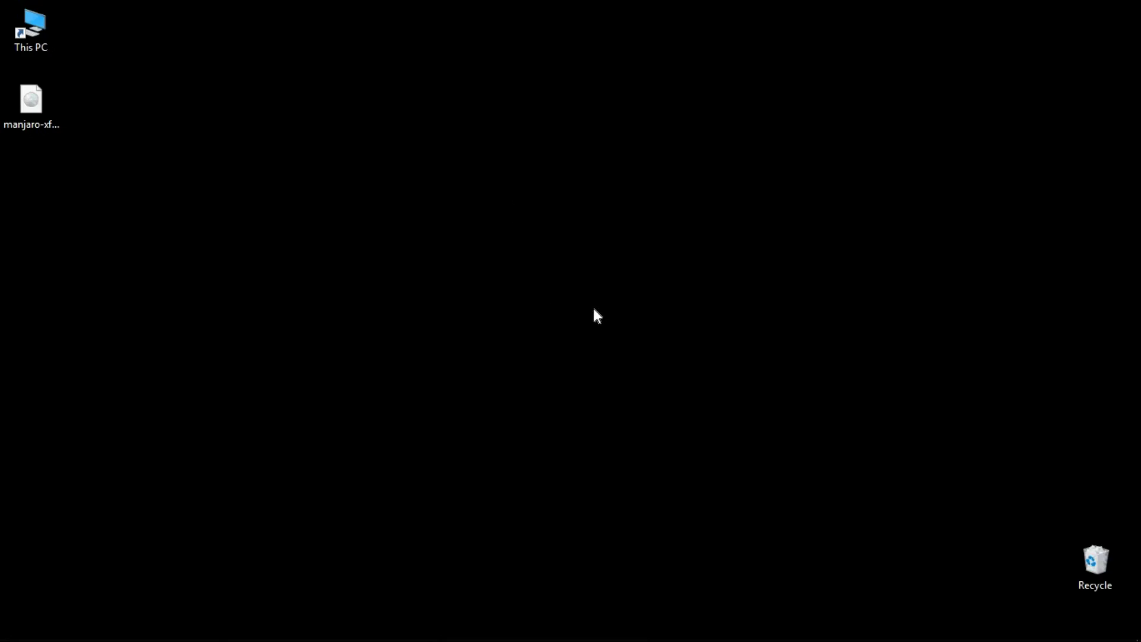
Step: Burn the Manjaro ISO to disc with 'Verify disc after burning' enabled
click(38, 113)
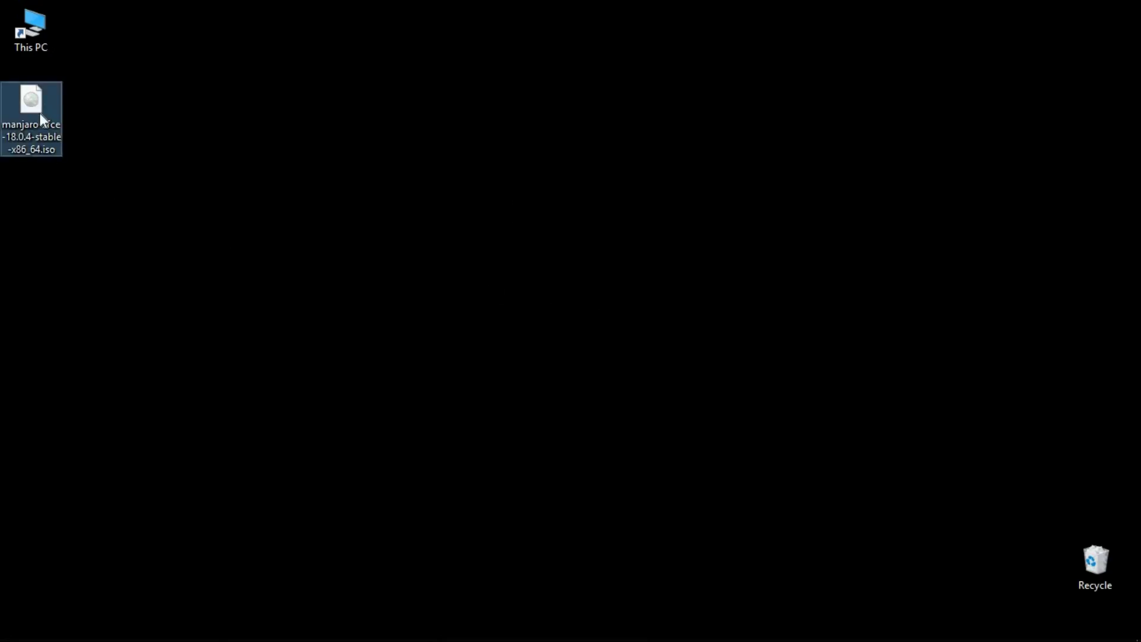
right_click(39, 113)
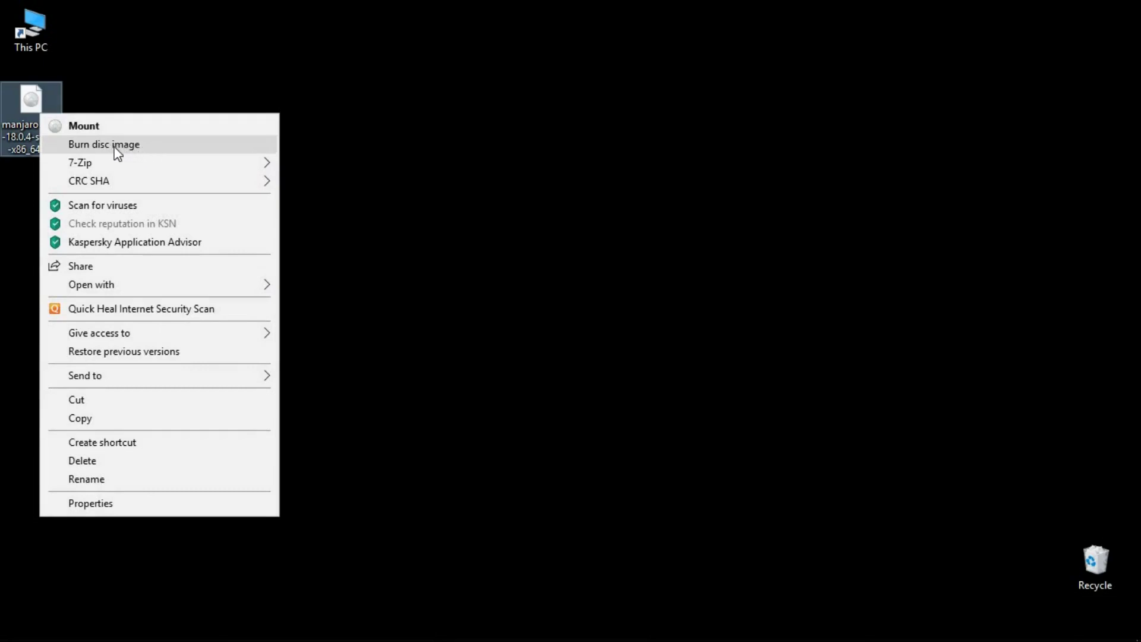
click(127, 147)
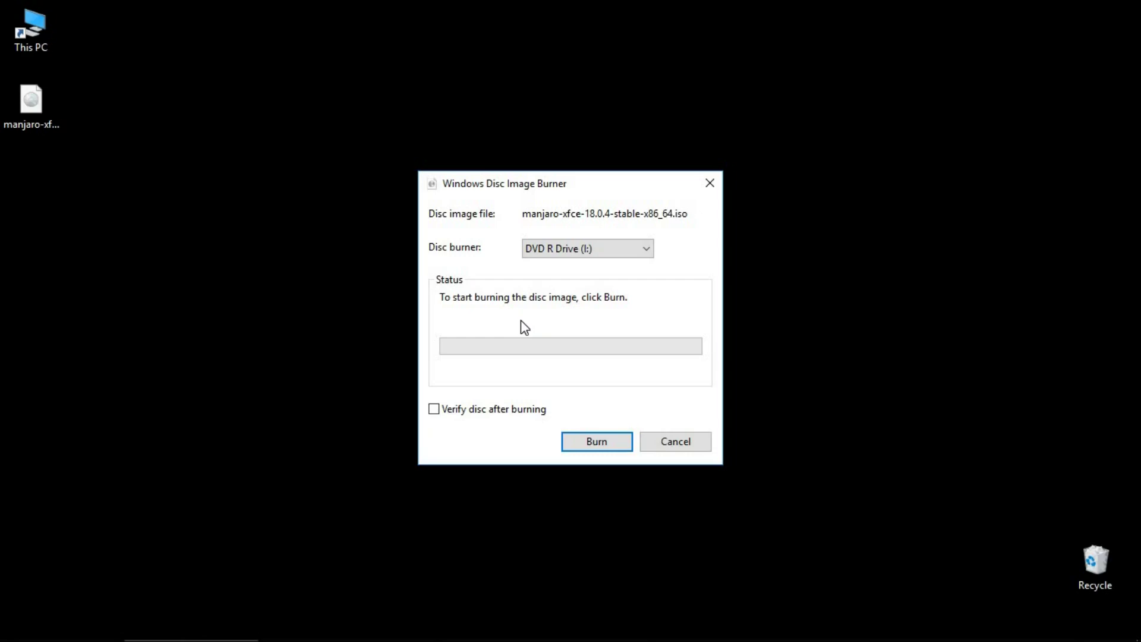
click(435, 409)
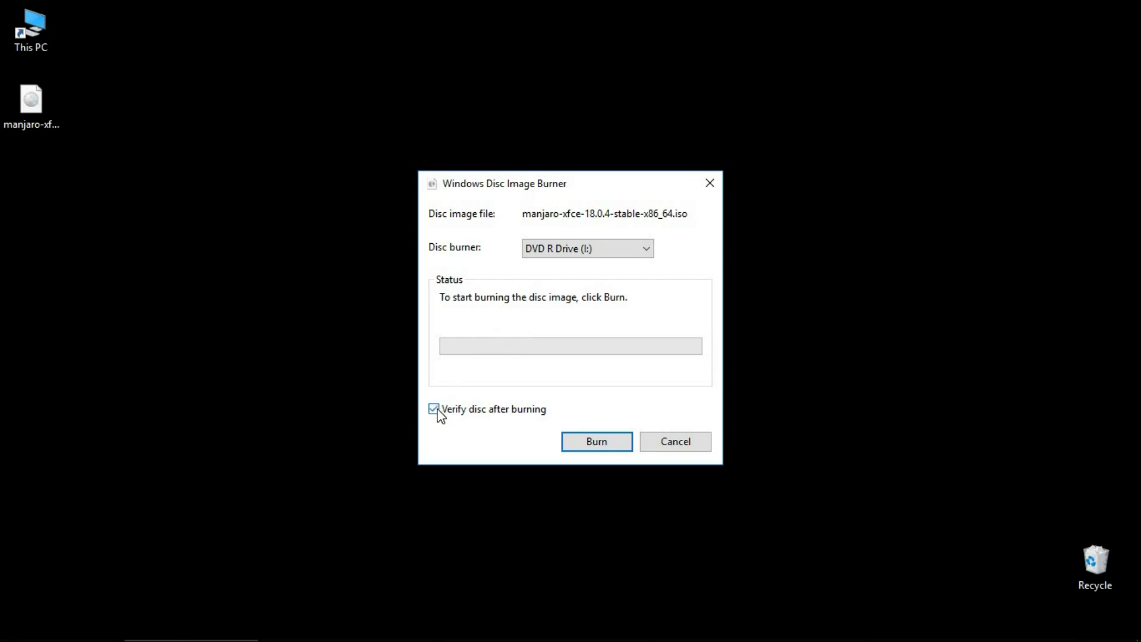
click(596, 442)
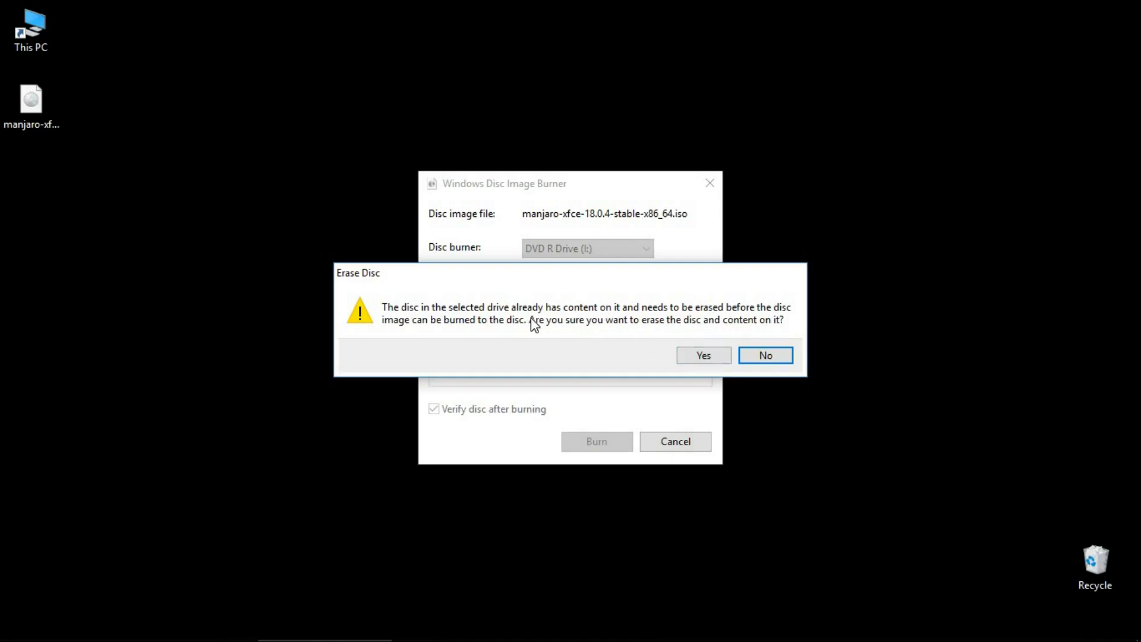
Step: Allow erasing the disc's existing content, let the burn finish, then close the burner
click(705, 356)
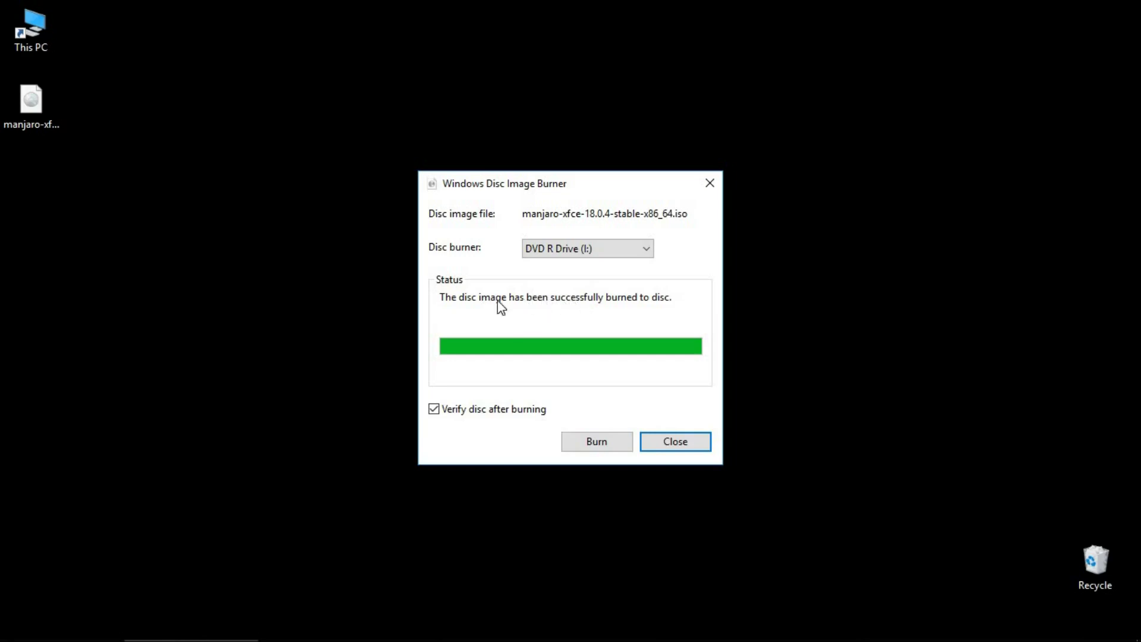
click(677, 447)
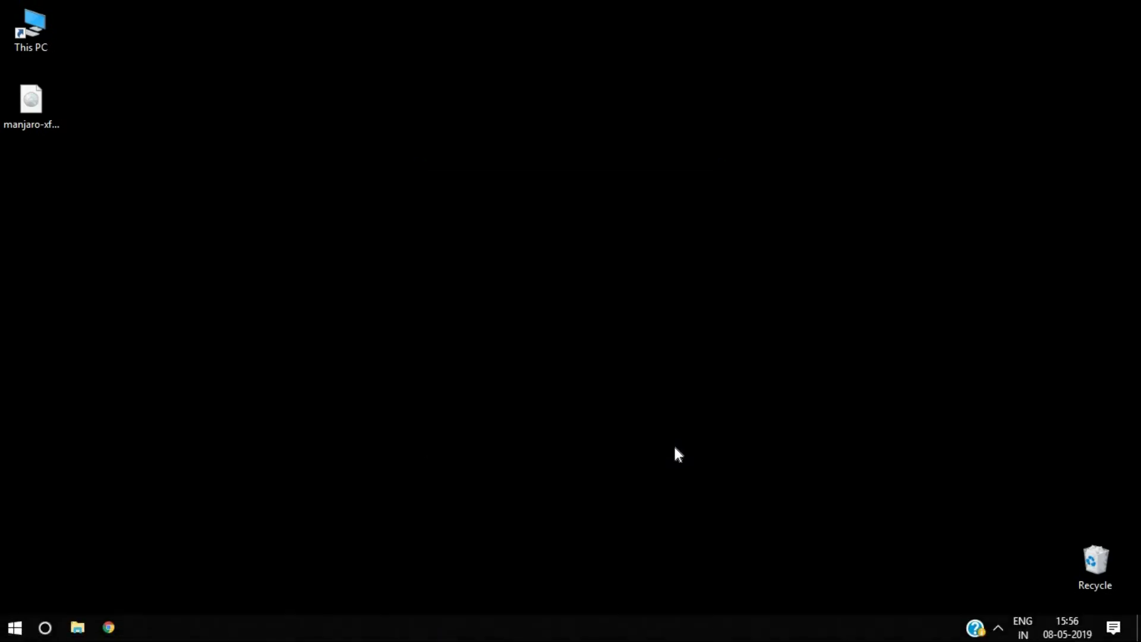
right_click(674, 448)
Step: Check that the burned DVD holds BOOT, EFI and MANJARO folders, then close File Explorer
click(735, 286)
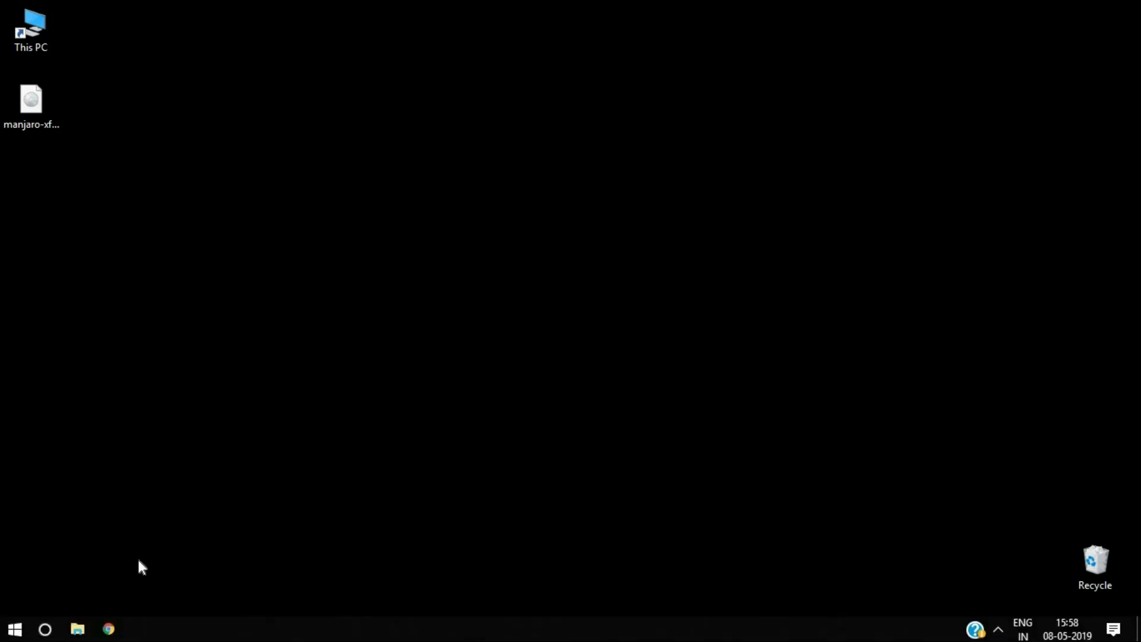
click(76, 629)
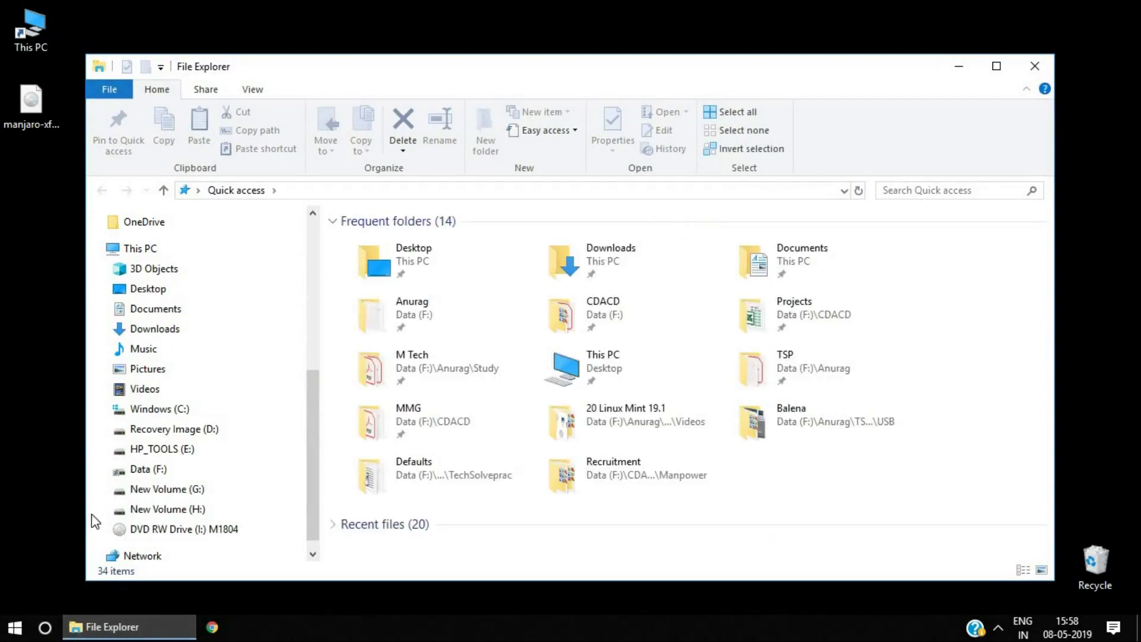
click(143, 248)
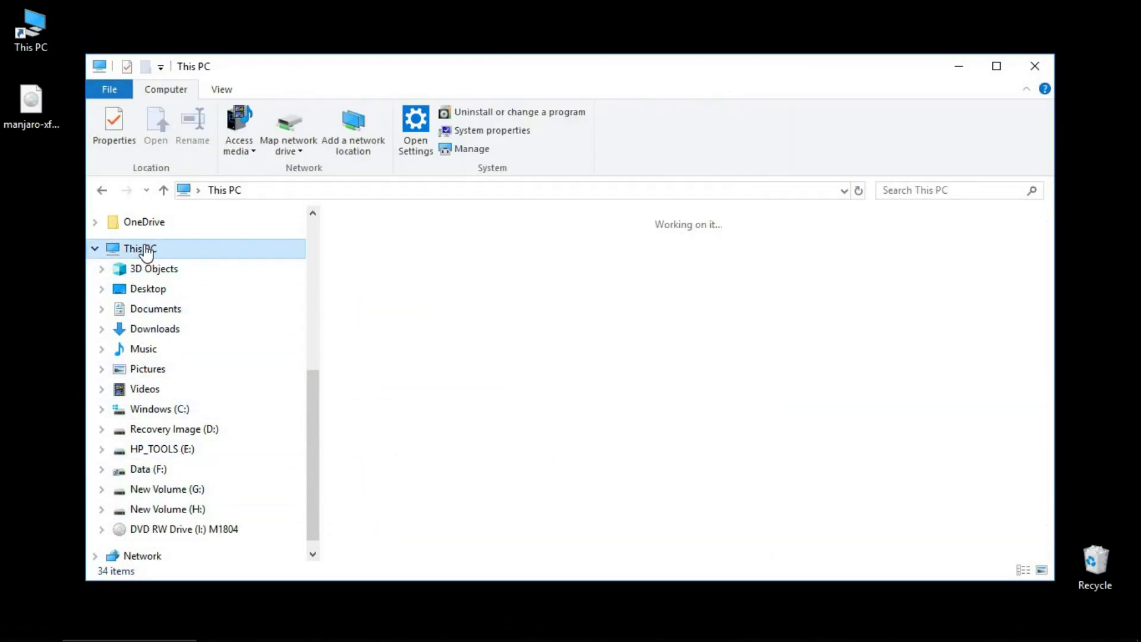
scroll(440, 347, down, 1)
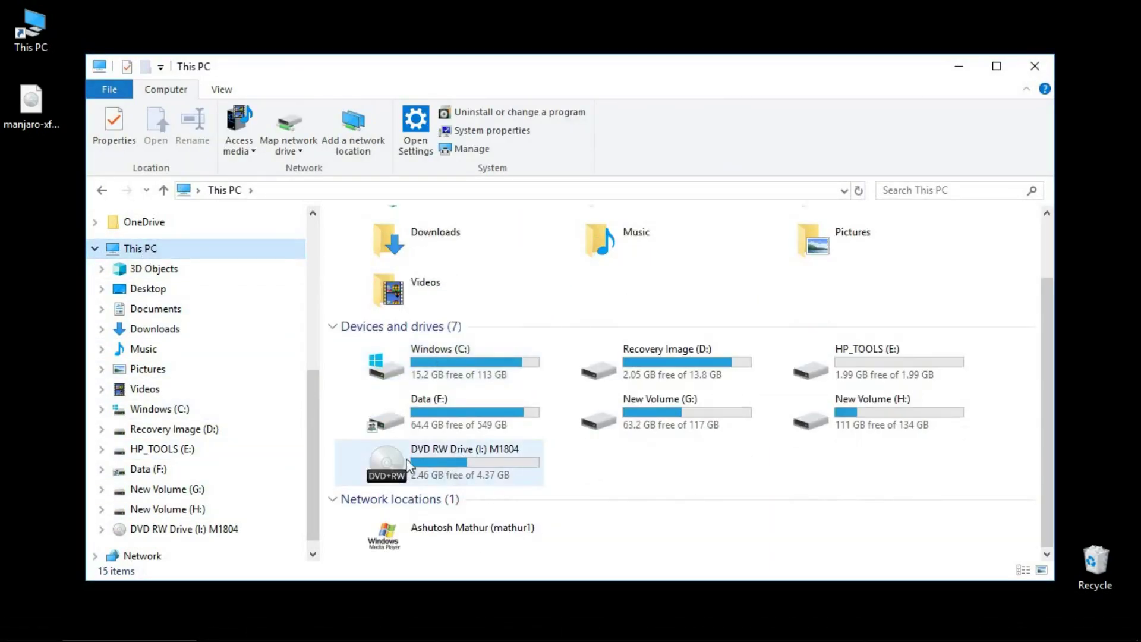
double_click(446, 463)
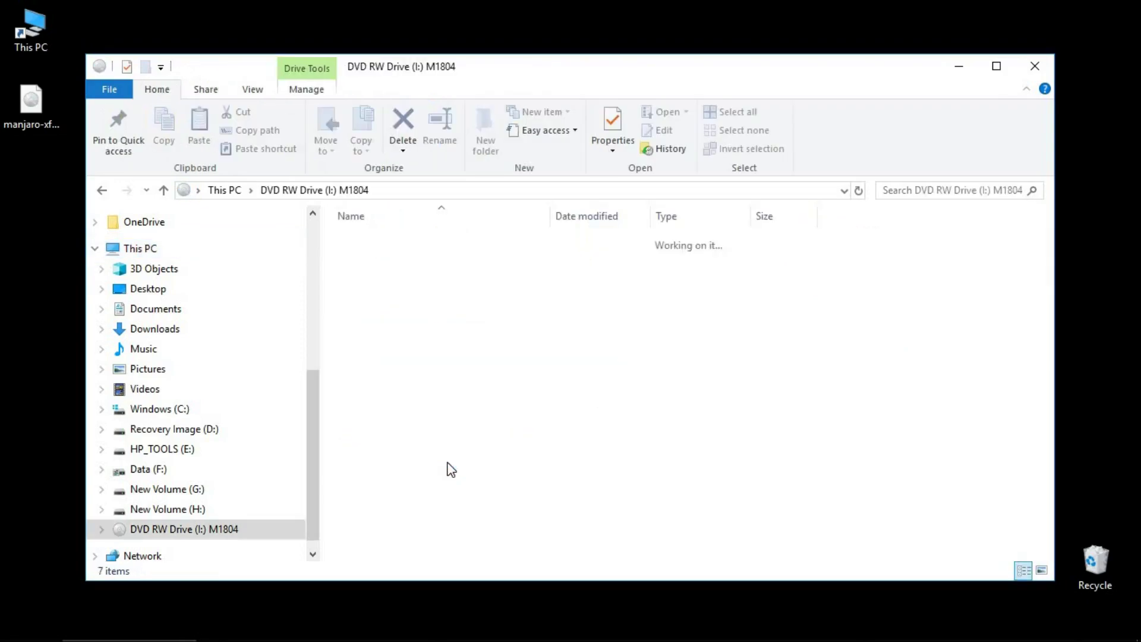
click(365, 280)
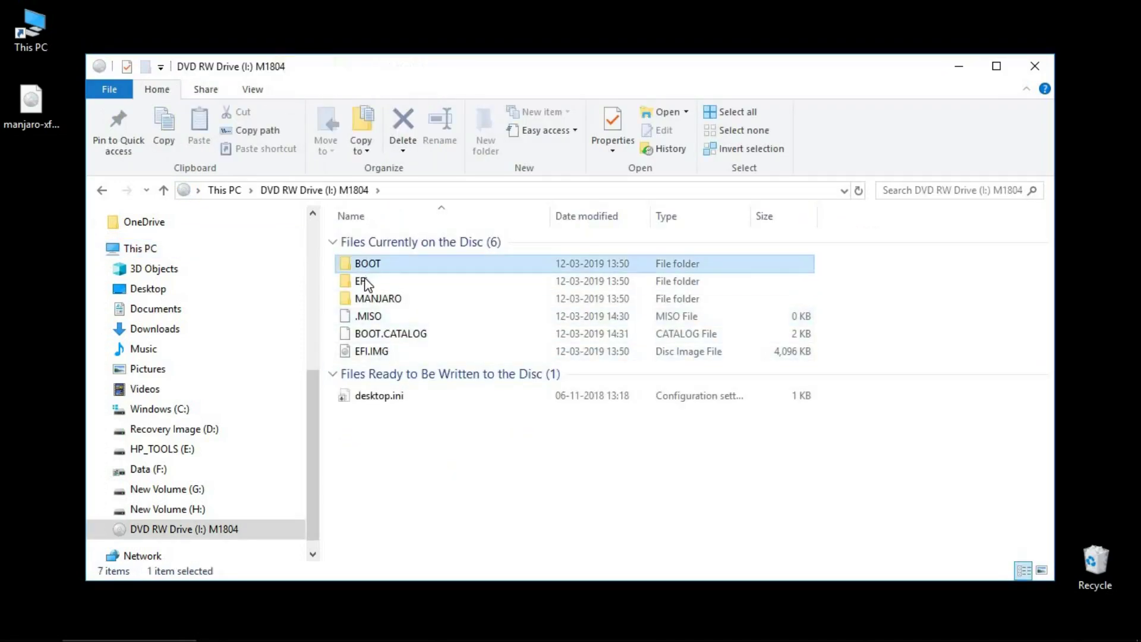
click(370, 300)
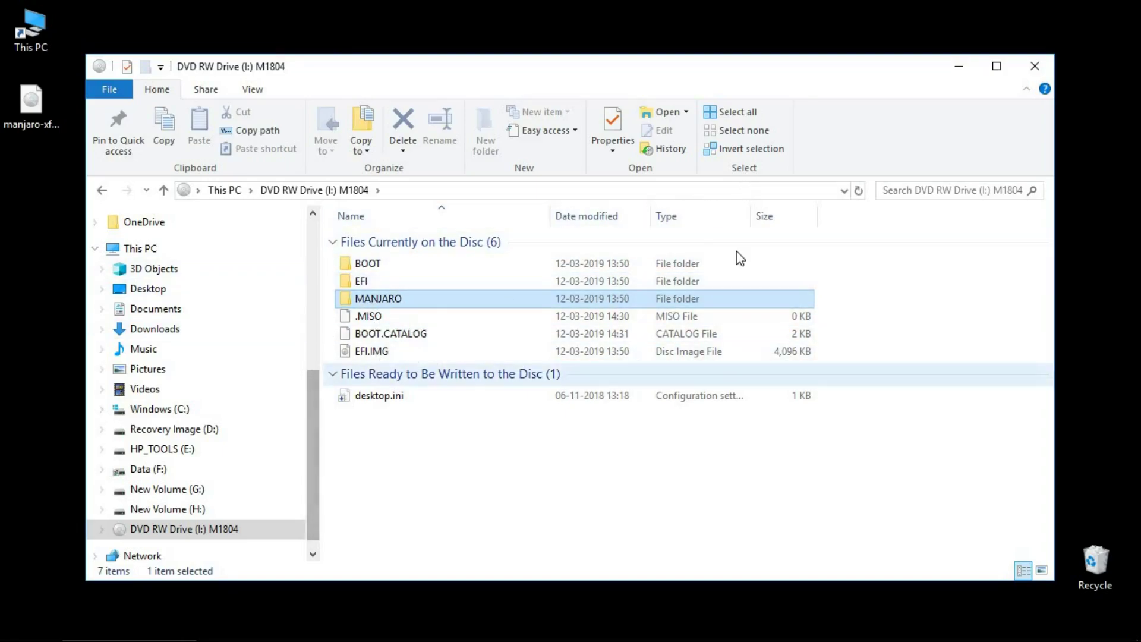
click(1034, 65)
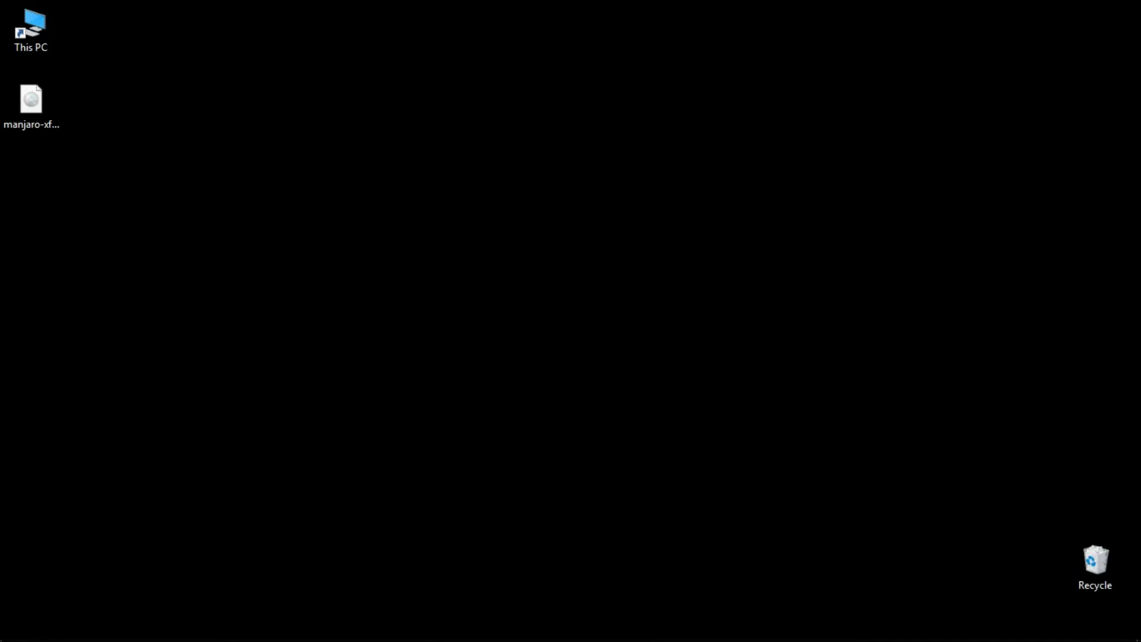
Step: Restart Windows from the Start menu's power options
click(14, 627)
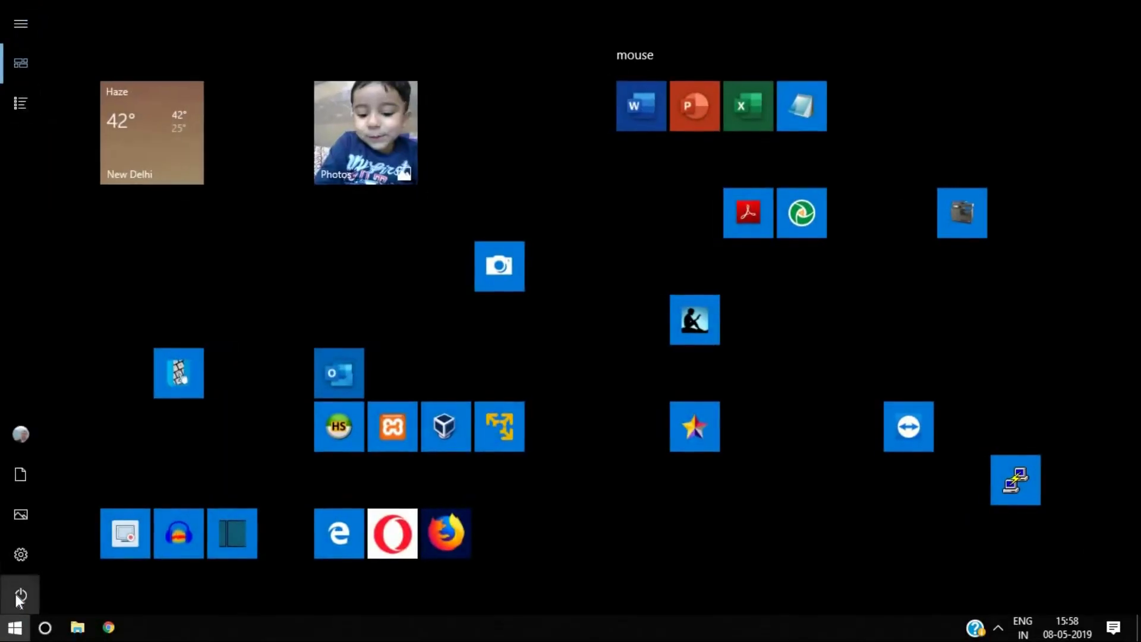
click(19, 597)
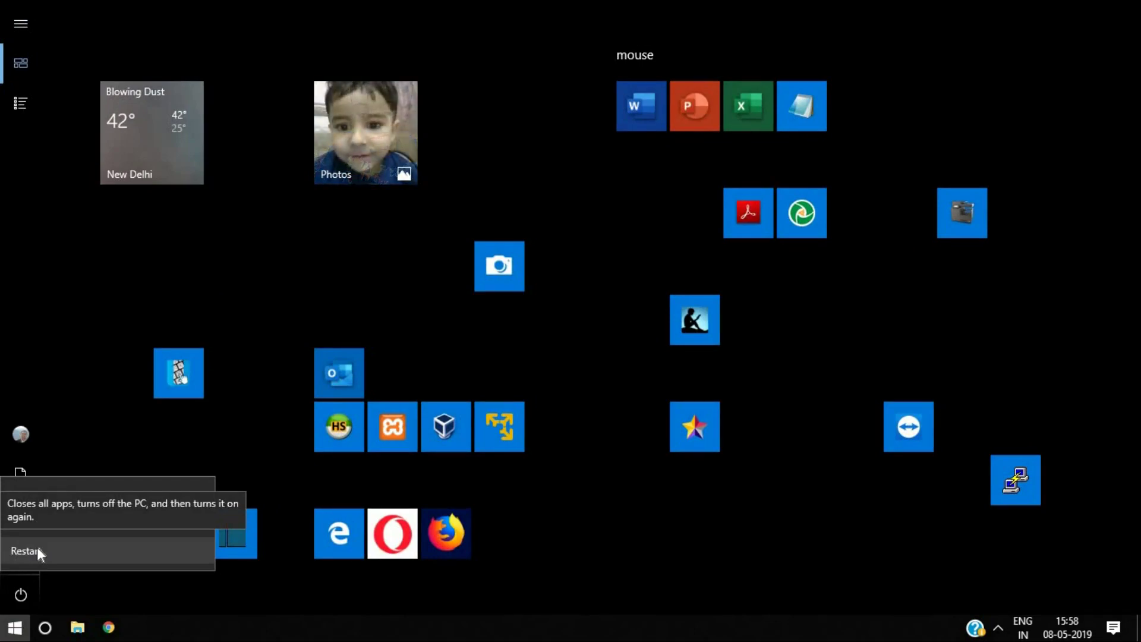
click(37, 550)
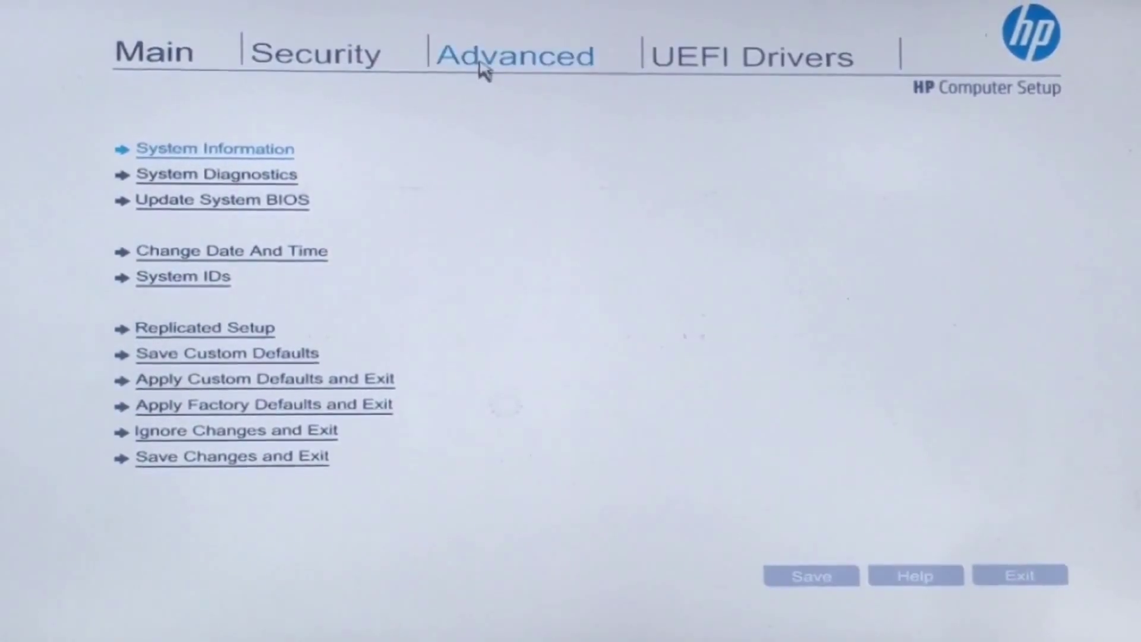
Step: Enable CD-ROM Boot and USB Storage Boot under Advanced > Boot Options, save, and exit setup
click(479, 70)
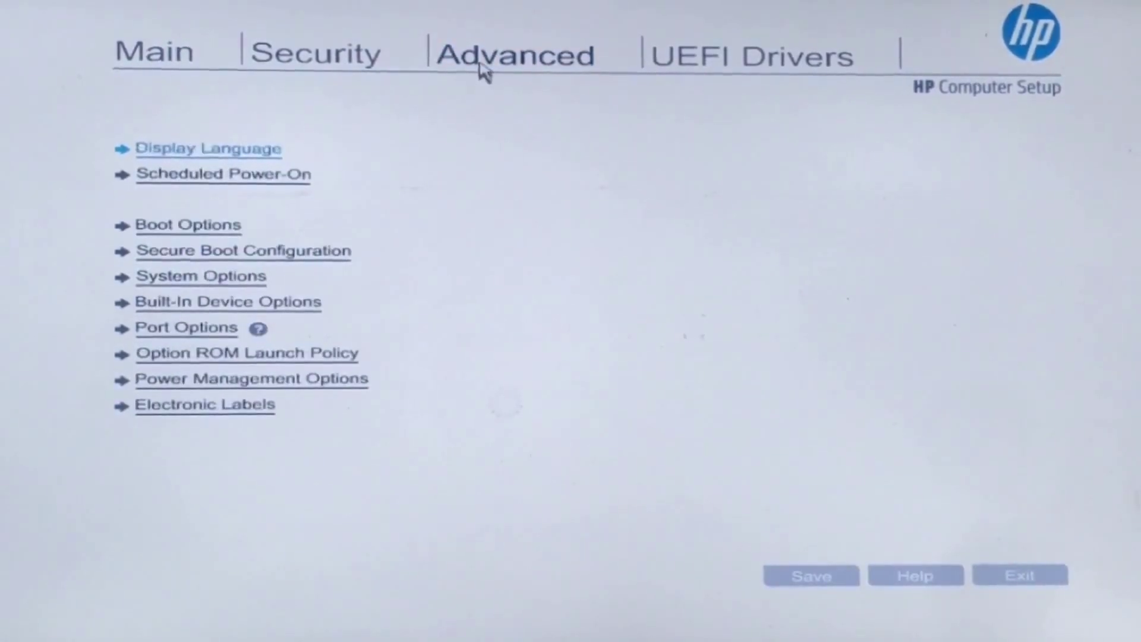
click(211, 226)
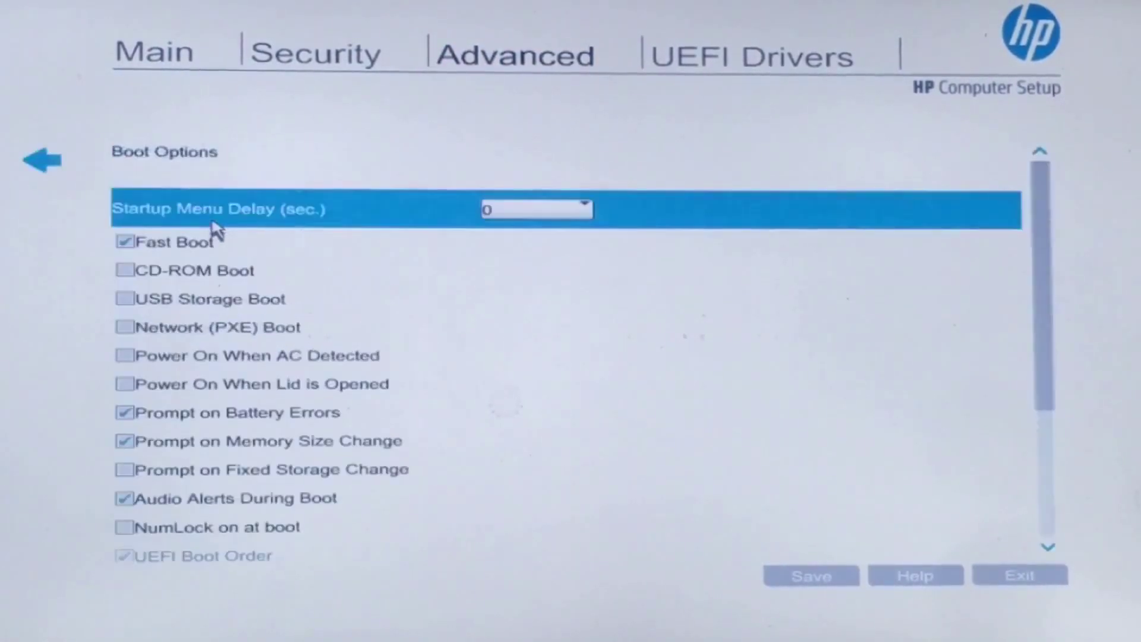
click(125, 270)
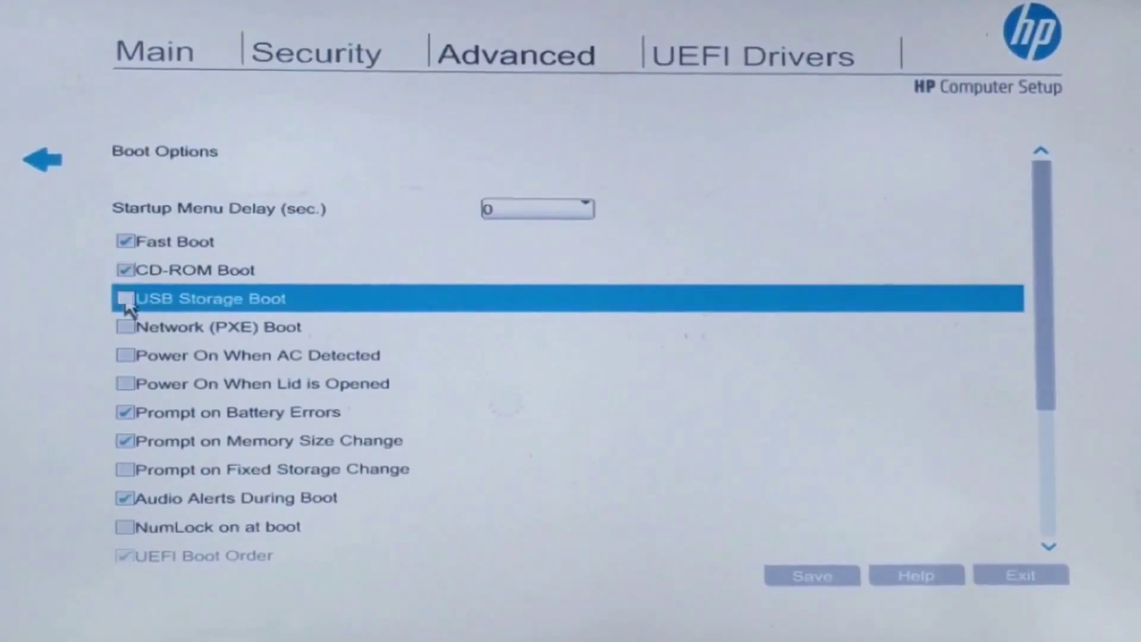
click(125, 299)
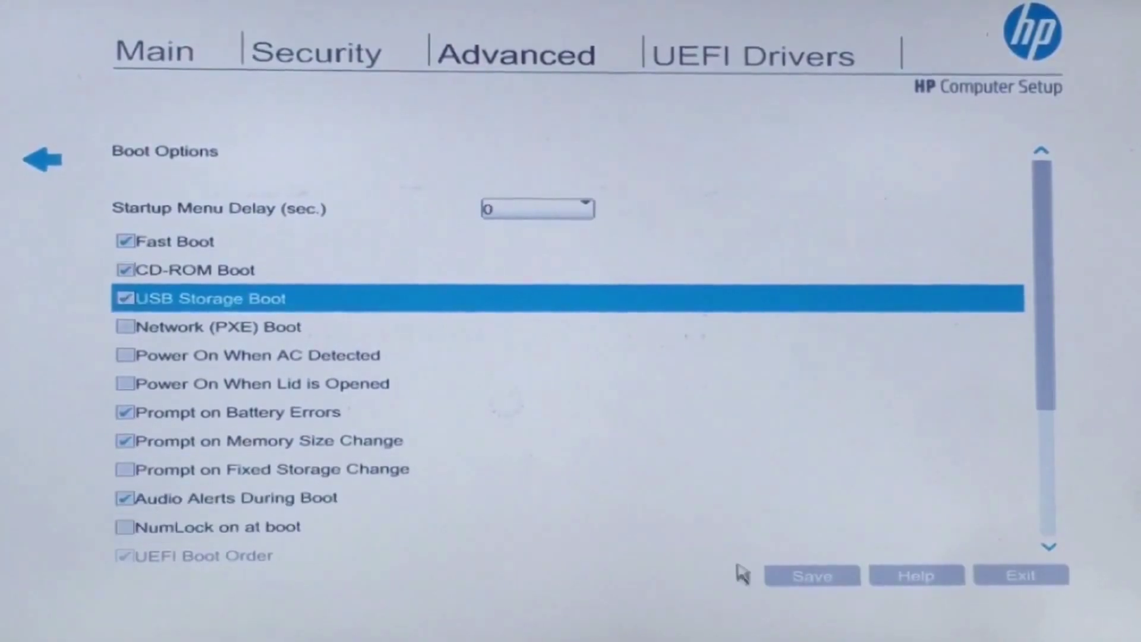
click(810, 577)
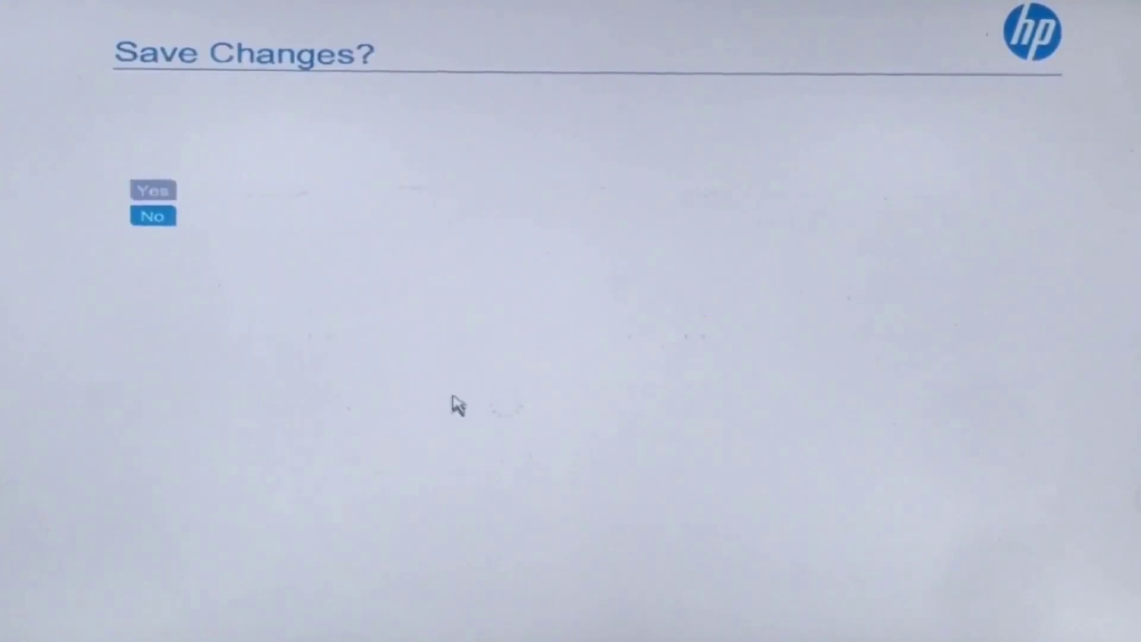
click(155, 191)
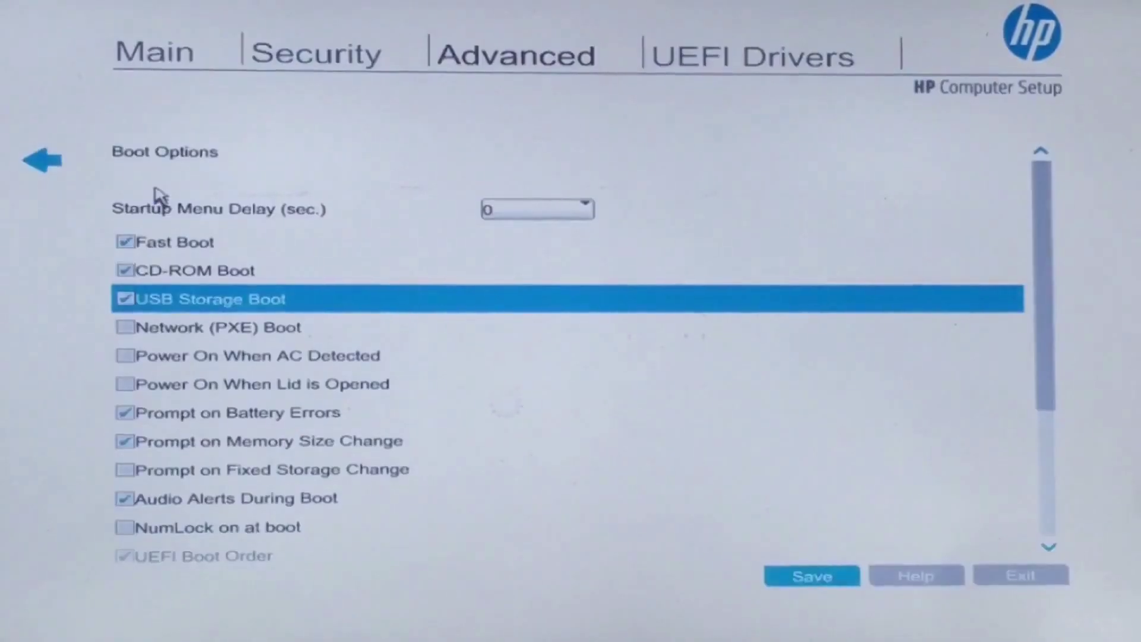
click(1031, 582)
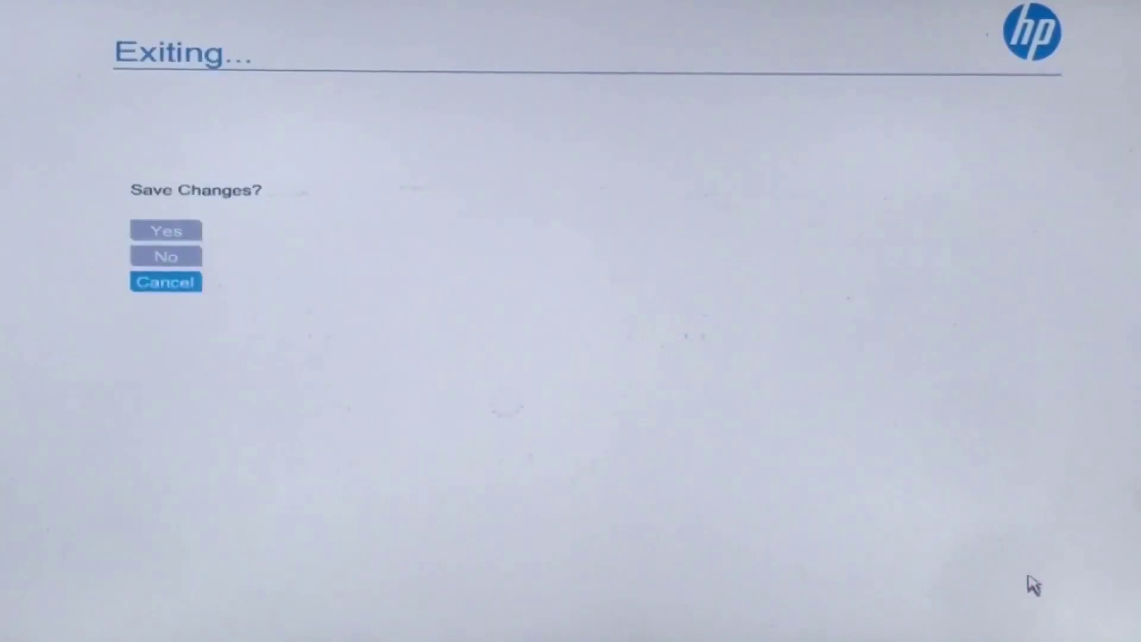
Step: Save the setup changes and boot from the UEFI Hitachi-LG optical drive entry
click(171, 233)
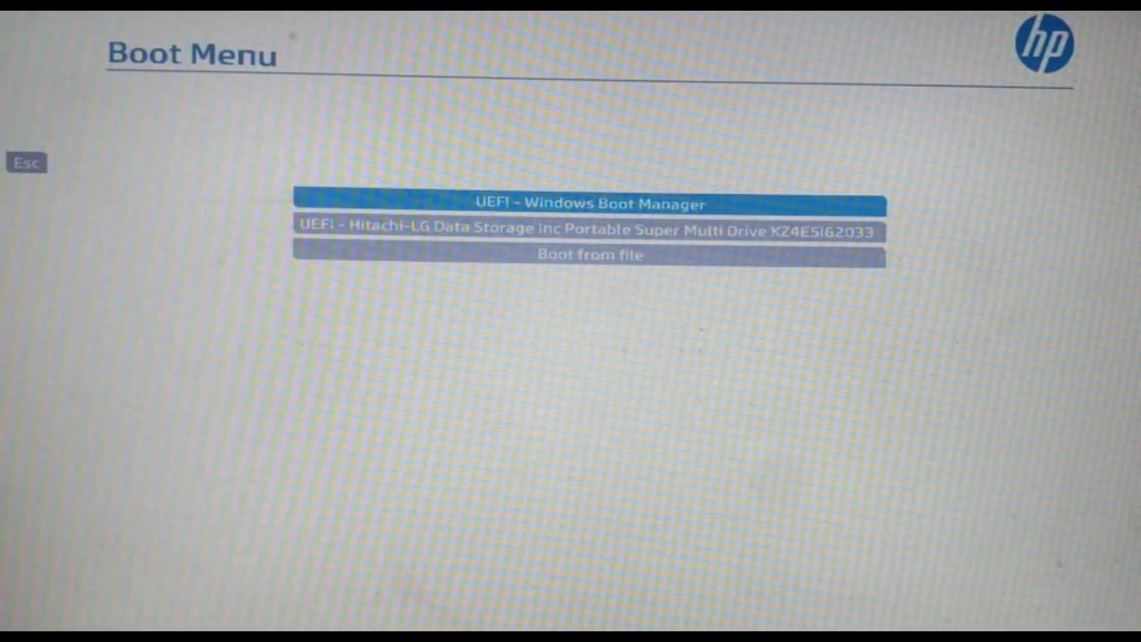
key(Down)
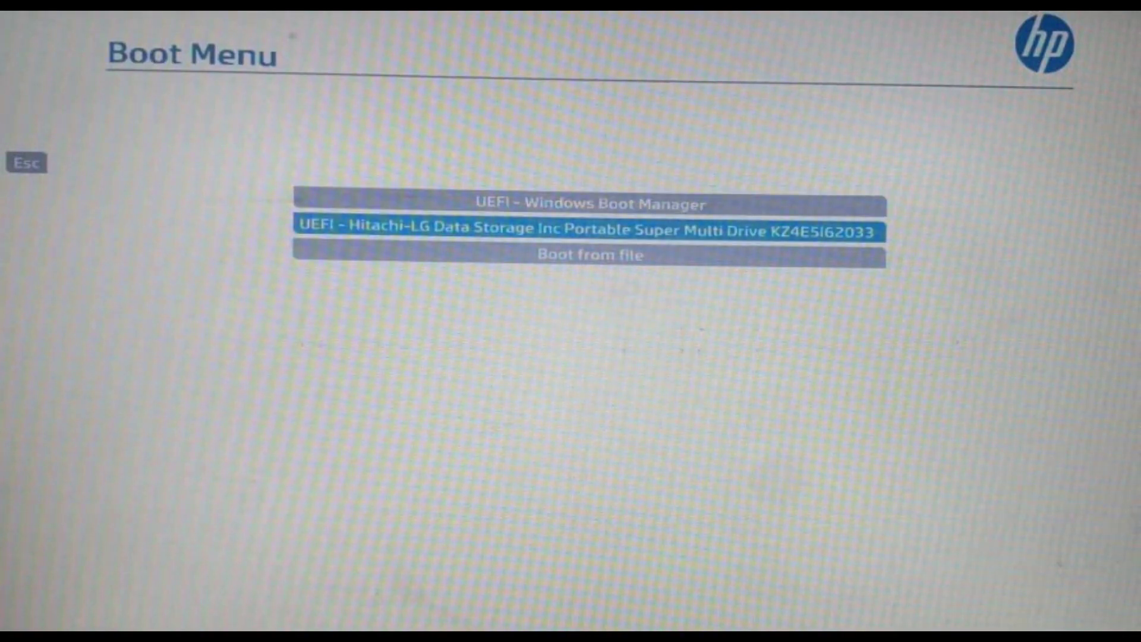
key(Return)
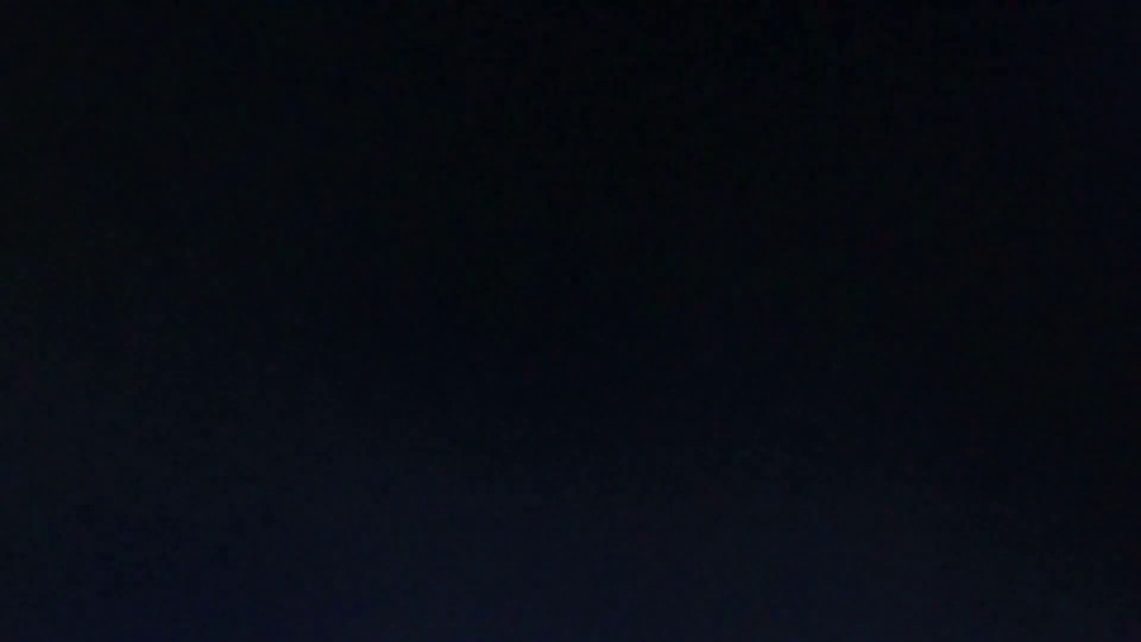
Step: Boot the Manjaro x86_64 xfce live system from the boot loader menu
key(Down)
key(Down)
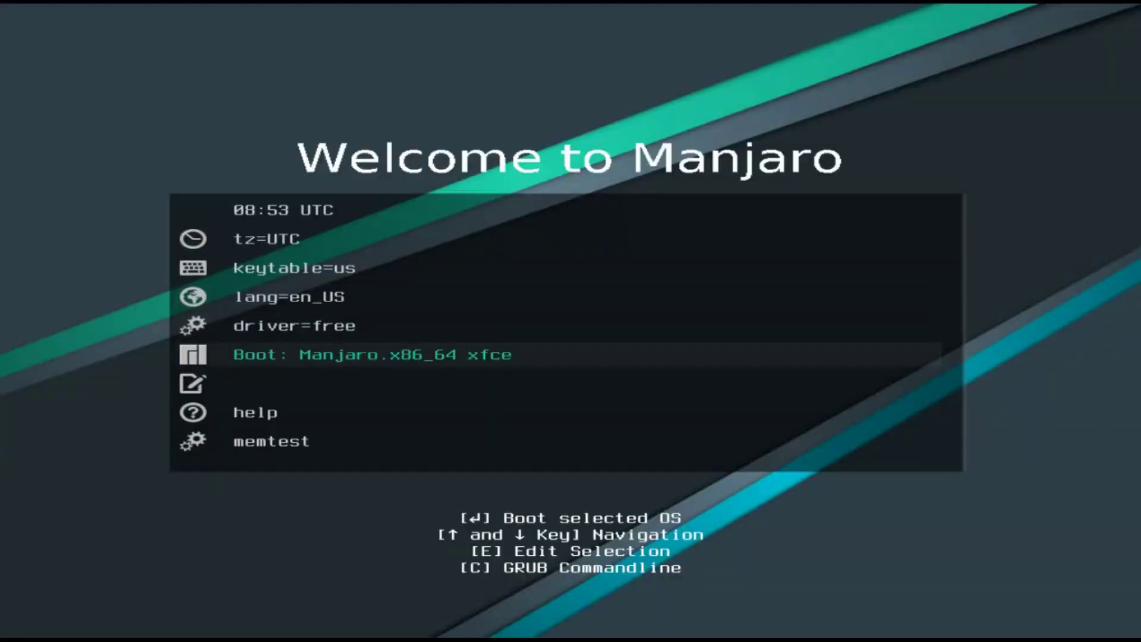
key(Return)
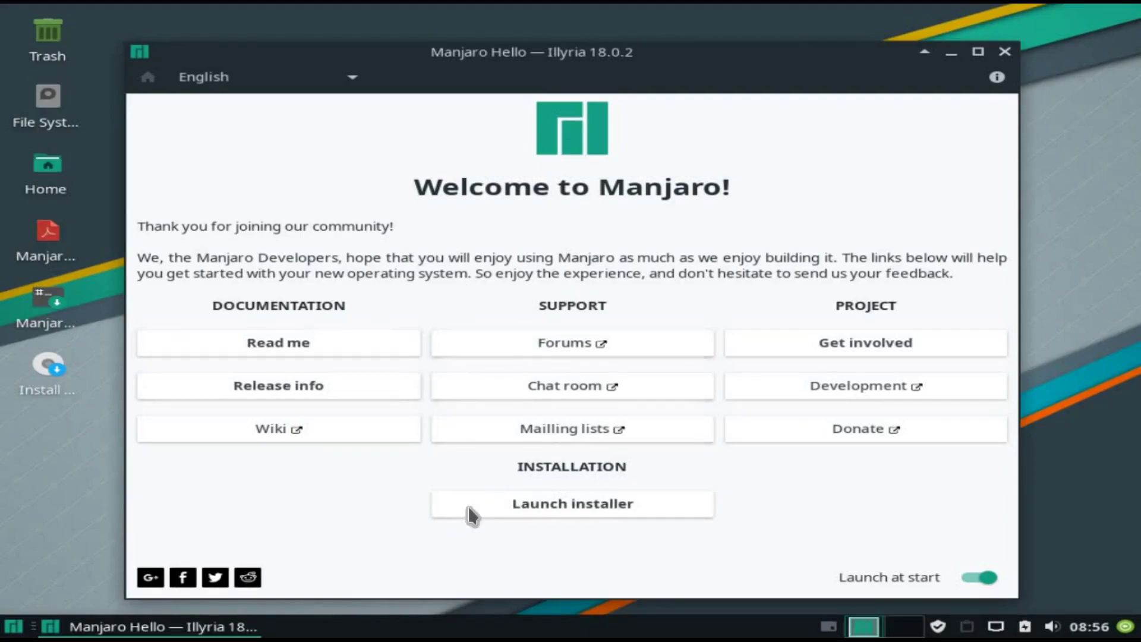
Step: Launch the Manjaro installer from the Manjaro Hello welcome window
click(579, 504)
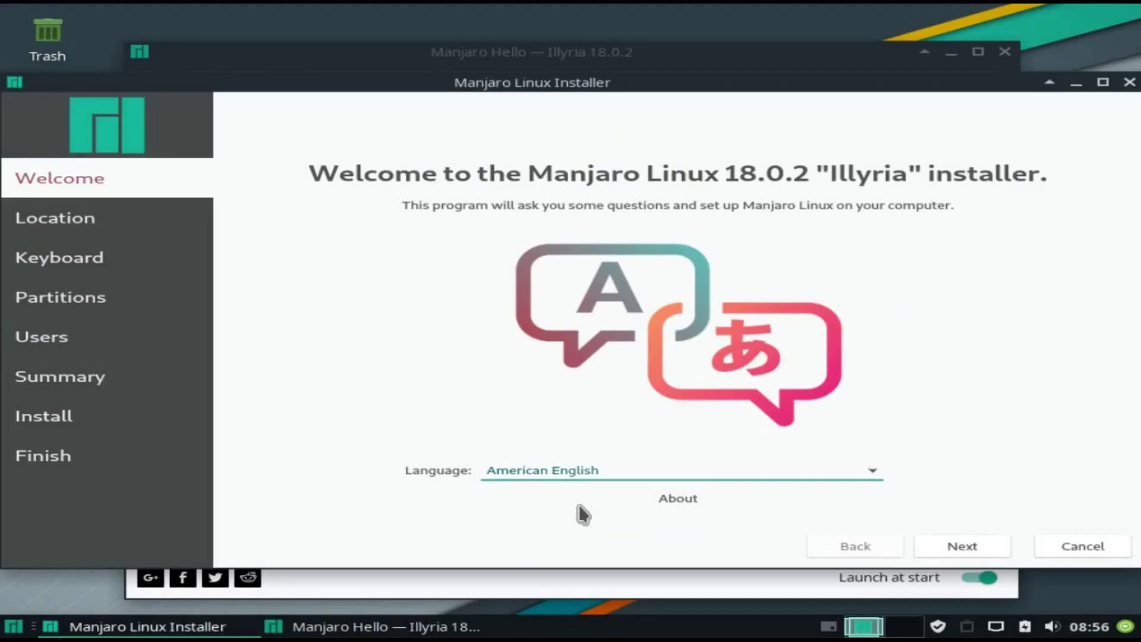
Step: Accept the default Welcome, Location and Keyboard settings, then choose Erase disk partitioning
click(957, 544)
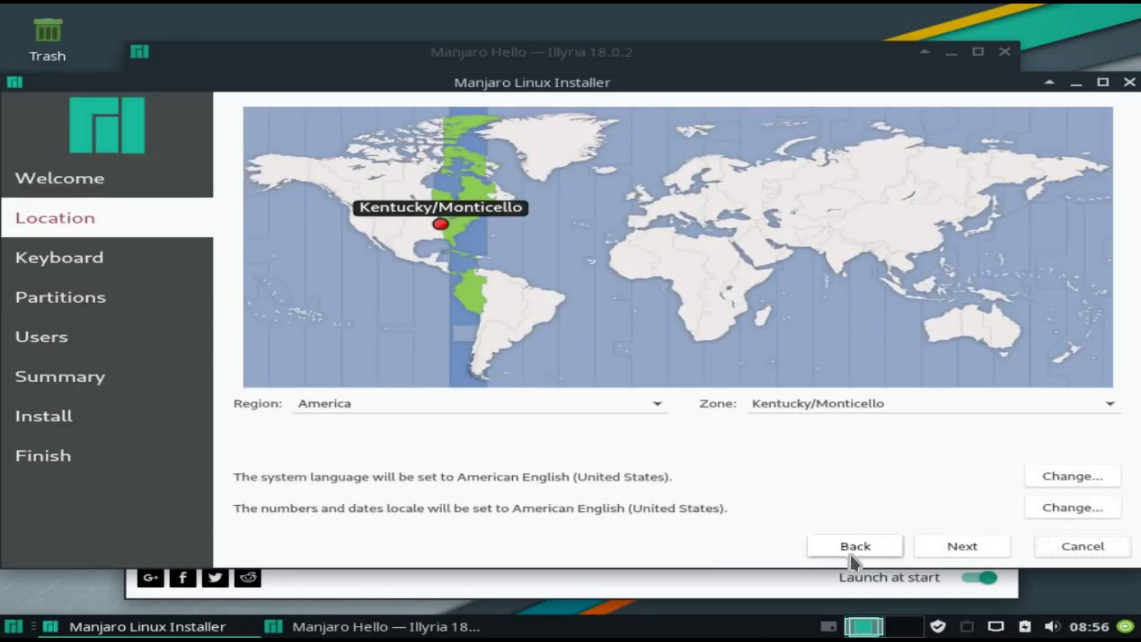
click(951, 546)
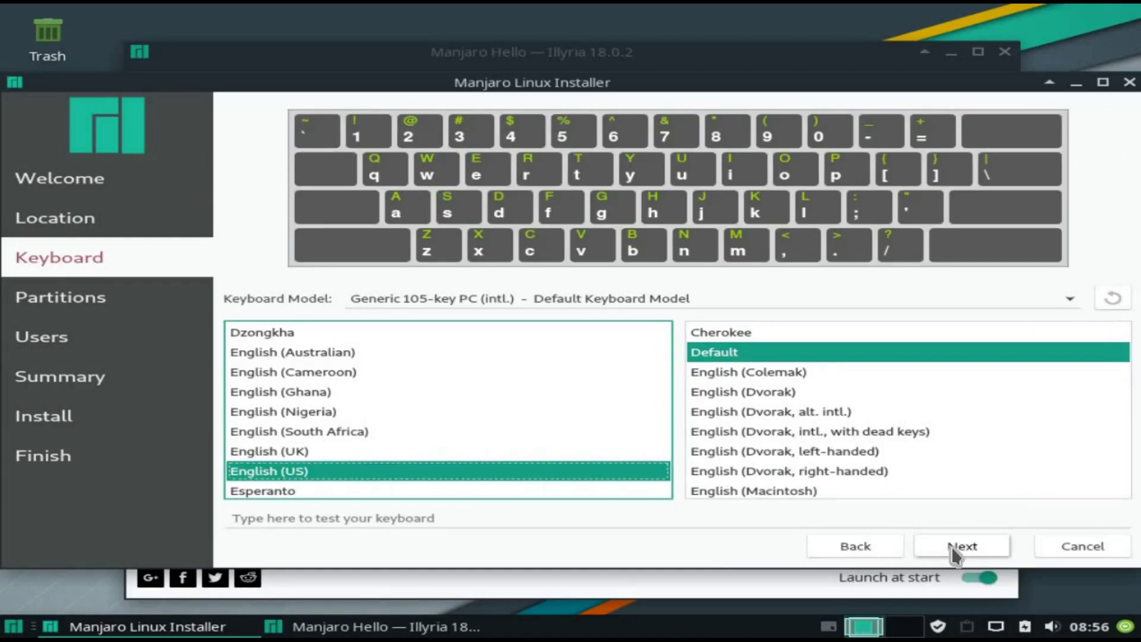
click(951, 547)
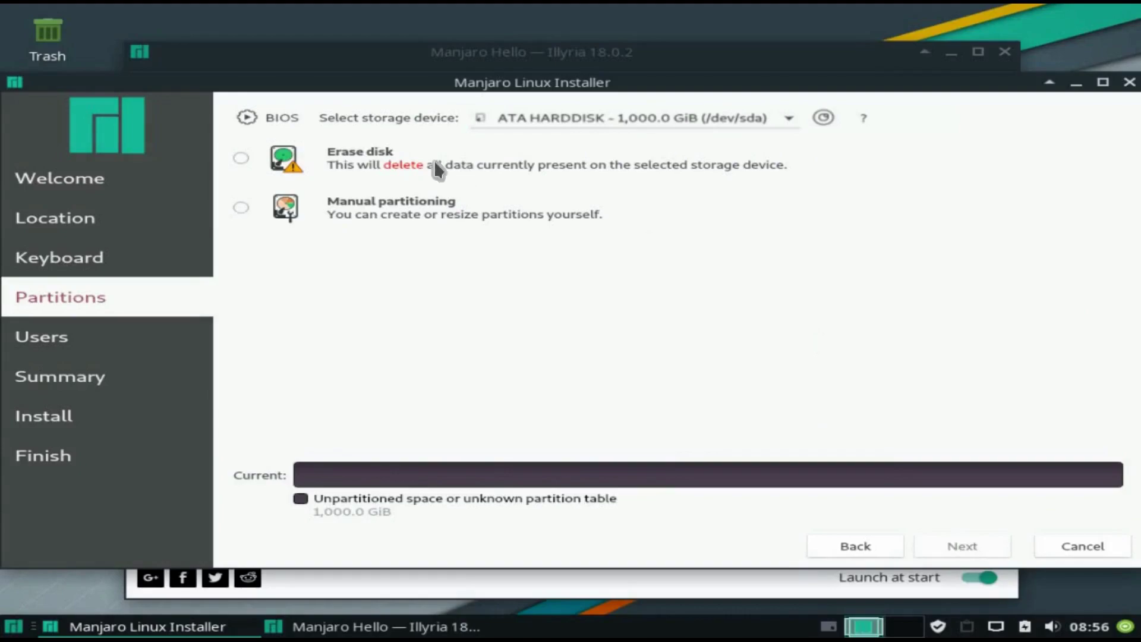
click(239, 158)
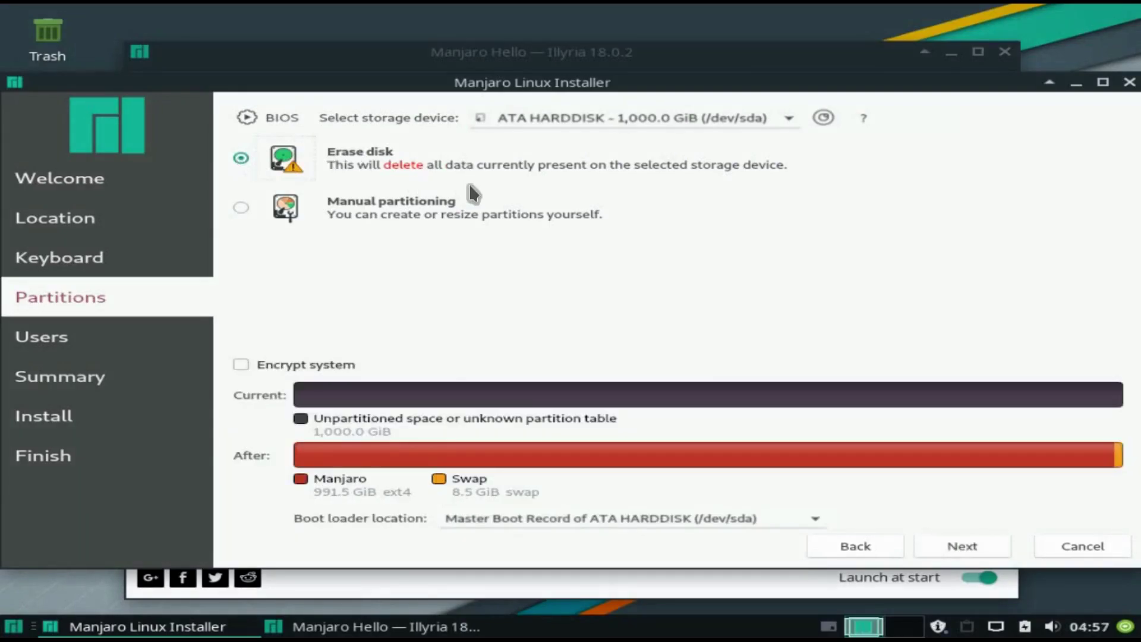
Step: Enter the user's full name, then set and confirm the account password
click(967, 544)
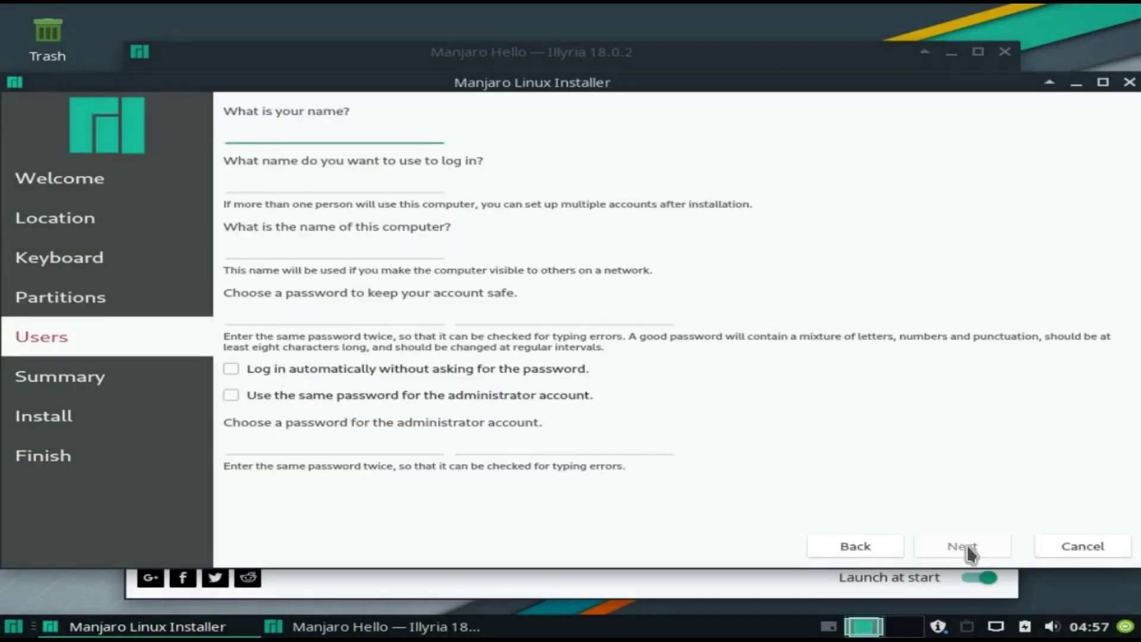
text(Tech)
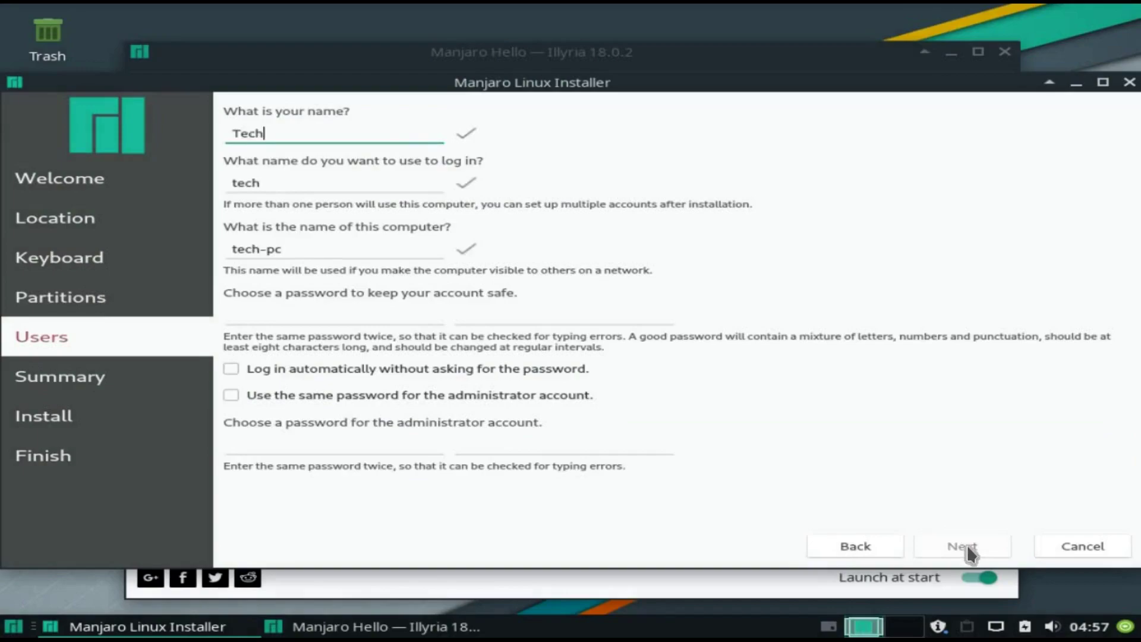
text(solveprac)
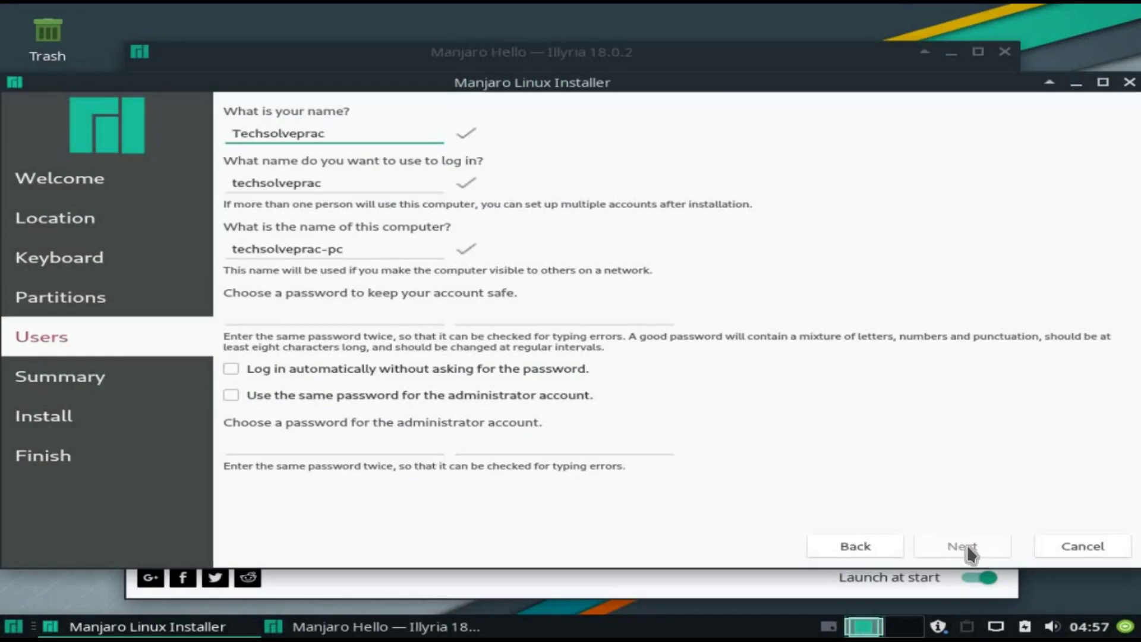
key(Tab)
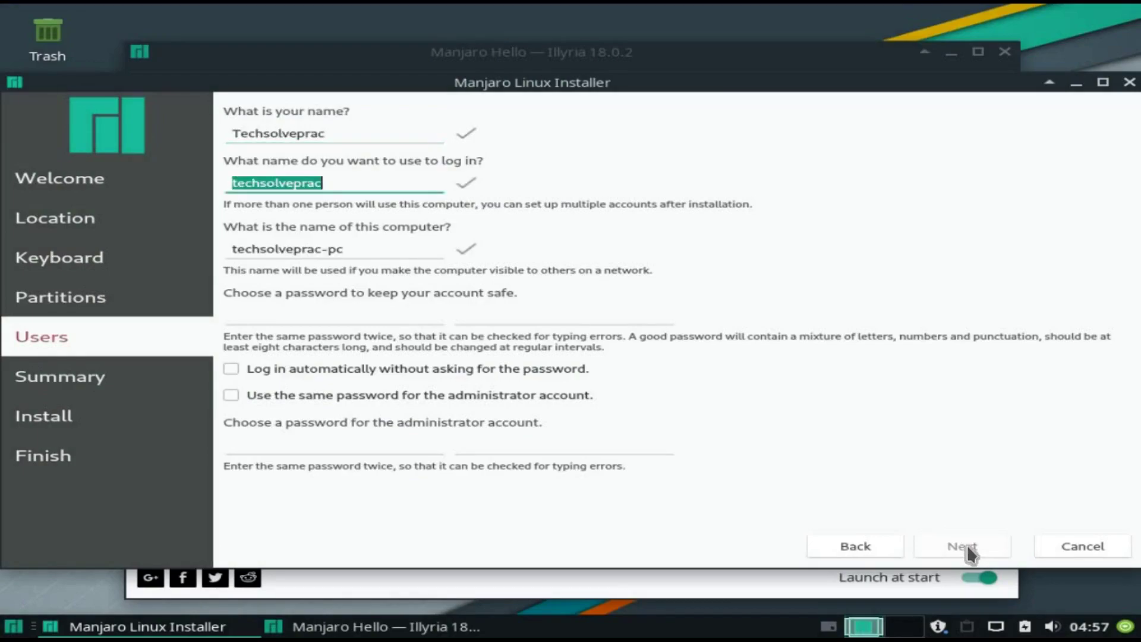
key(Tab)
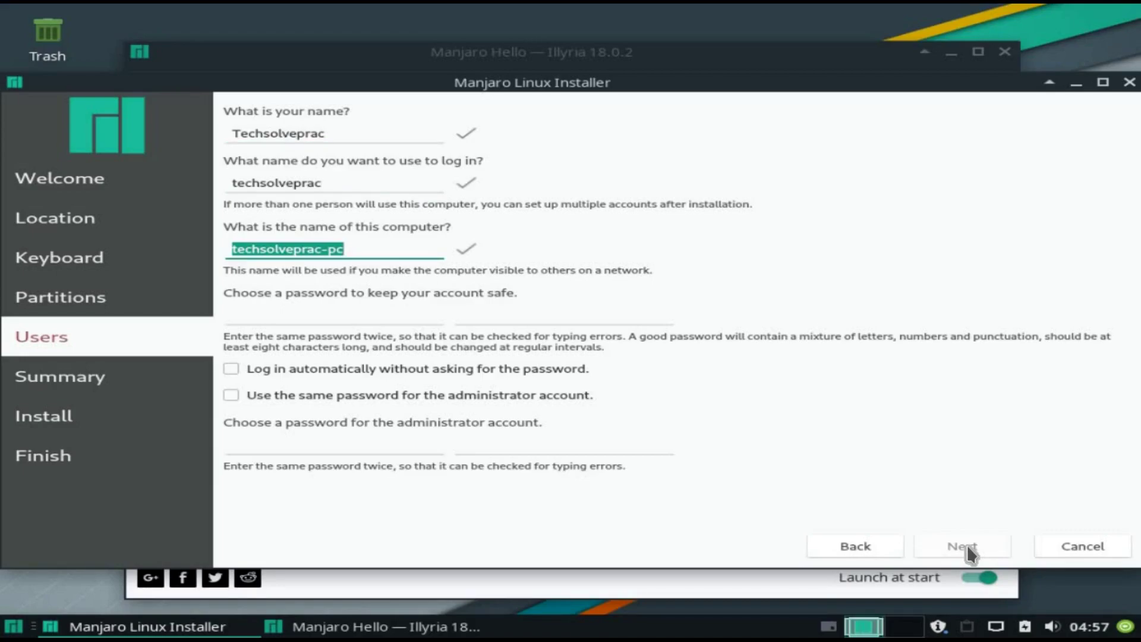
key(Tab)
text(1234)
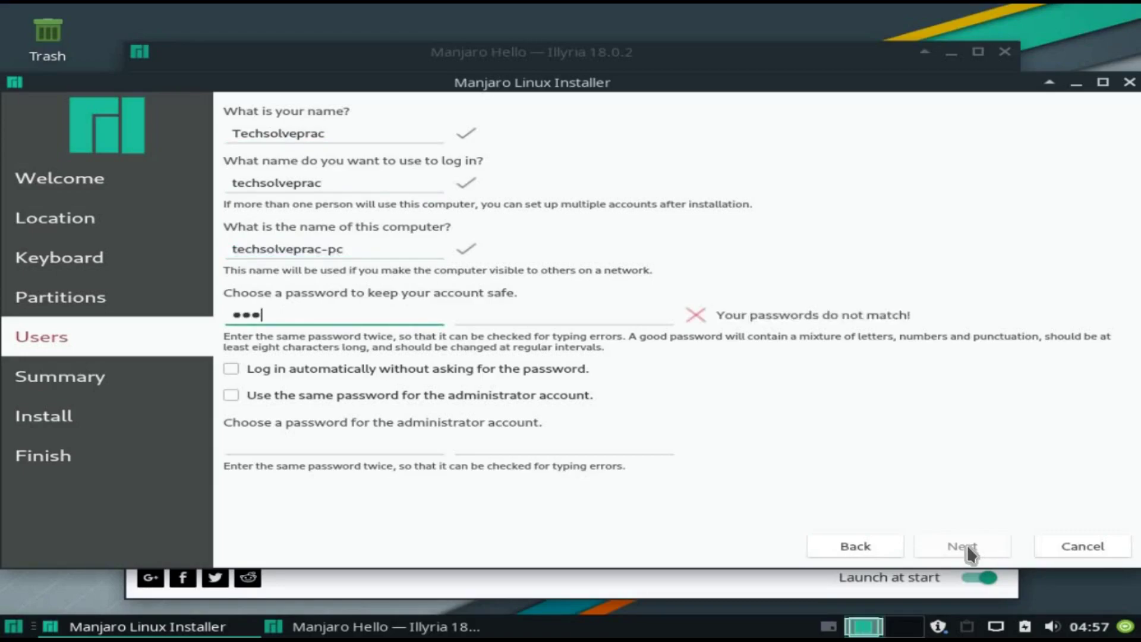
key(Tab)
text(1234)
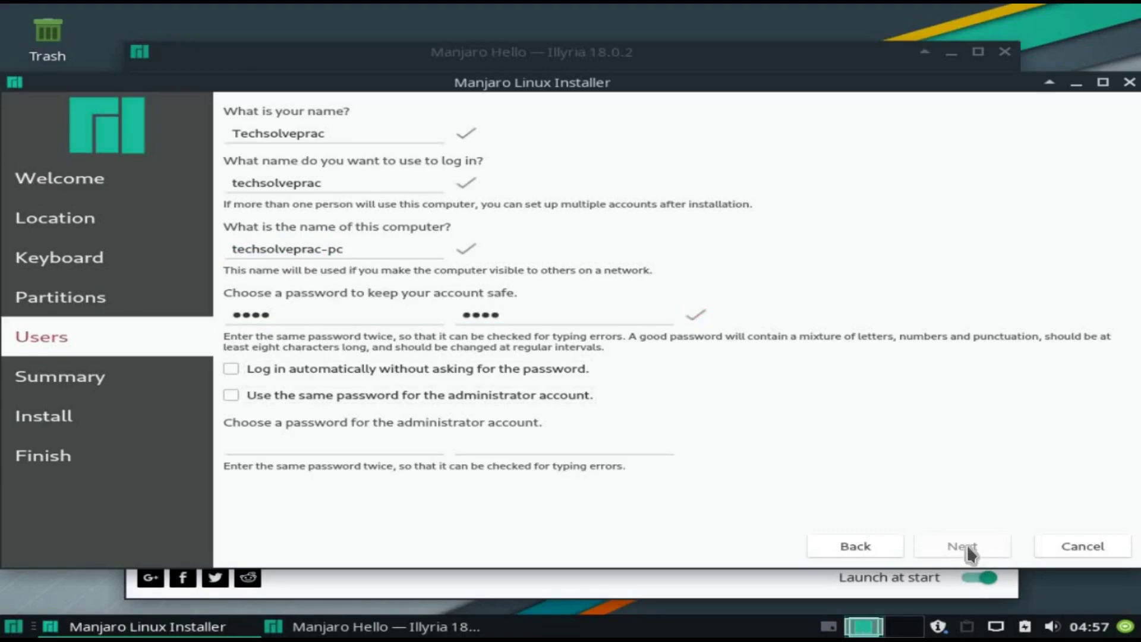
Step: Set the administrator password and confirm it so both entries match
key(Tab)
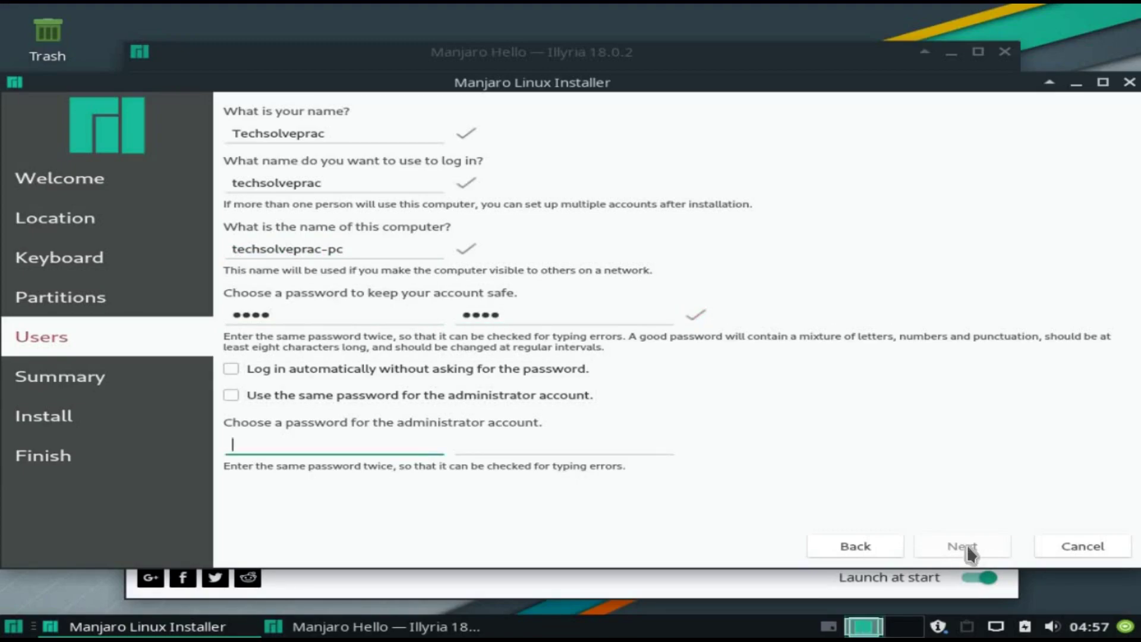
text(12345678)
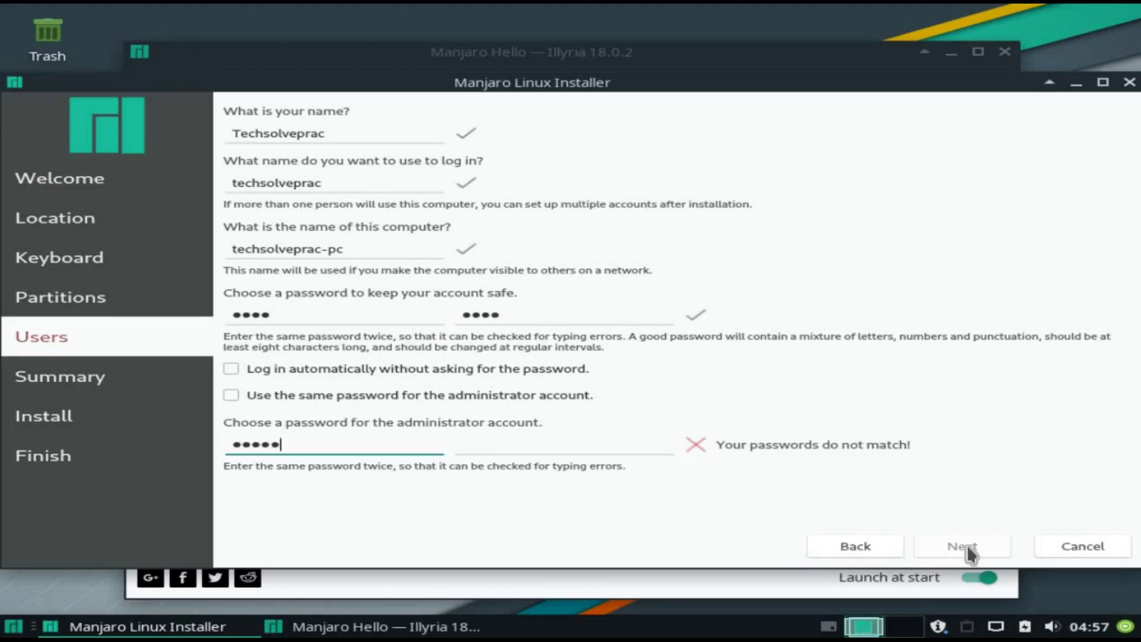
key(Tab)
text(12345)
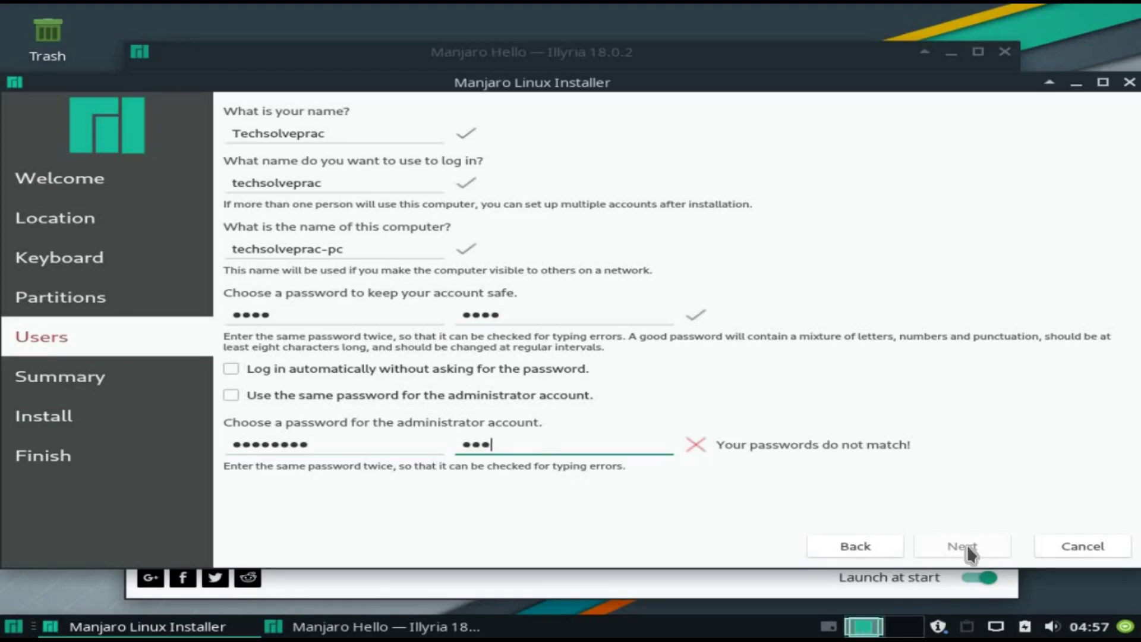
text(678)
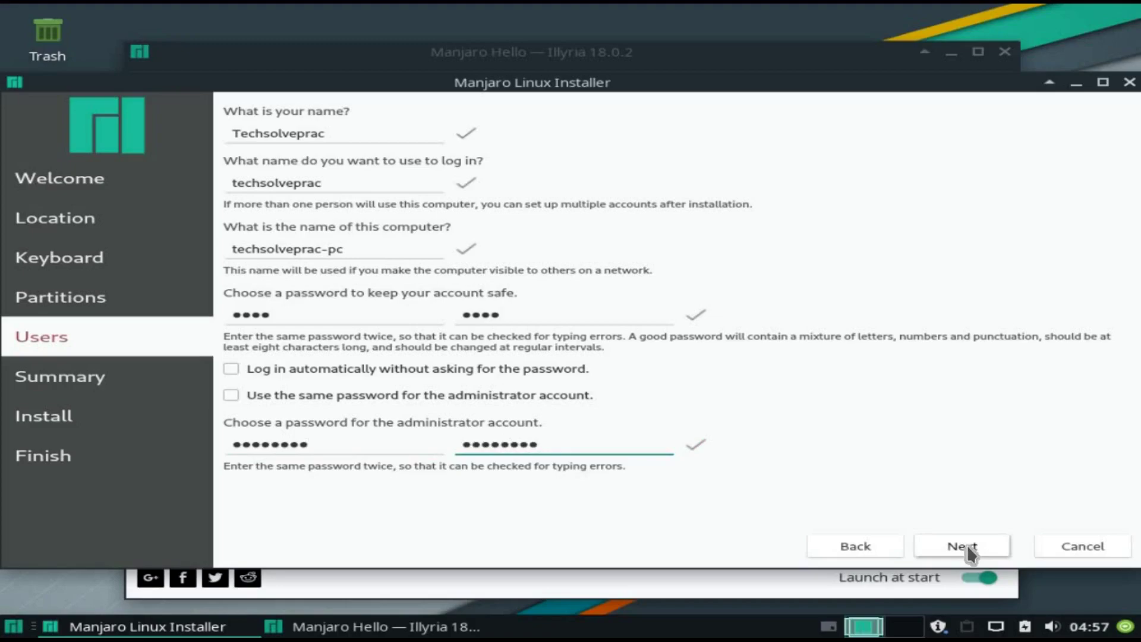
Step: Review the summary and confirm installing Manjaro now, erasing /dev/sda
click(967, 546)
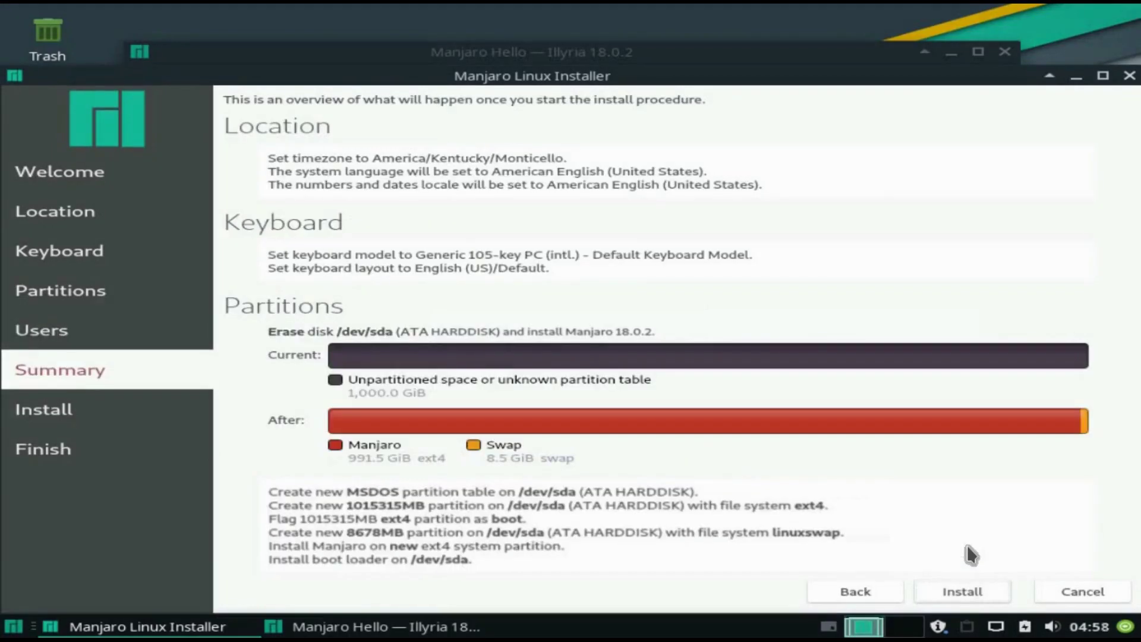
click(969, 591)
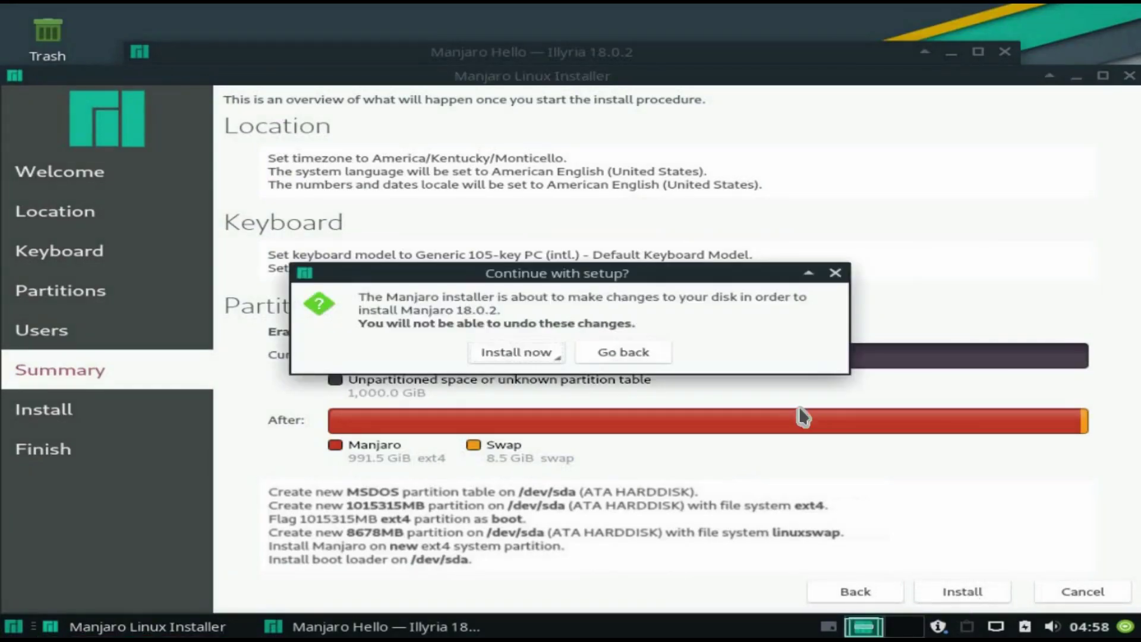
click(512, 345)
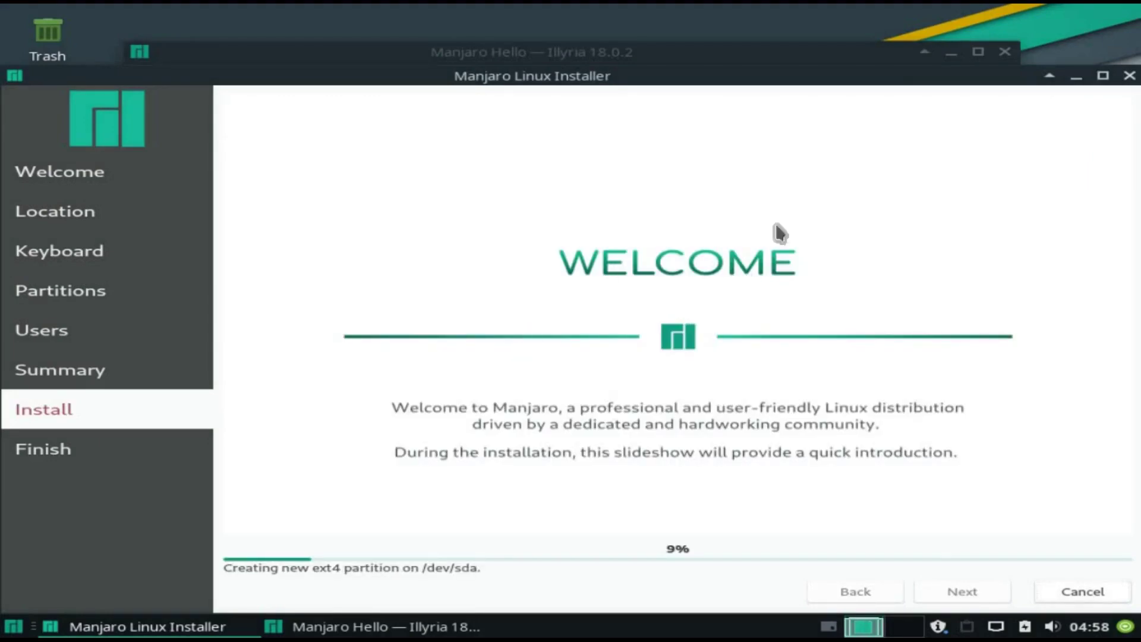
Step: Minimize the installer, close Manjaro Hello, and restore the installer to await the Finish page
click(1076, 76)
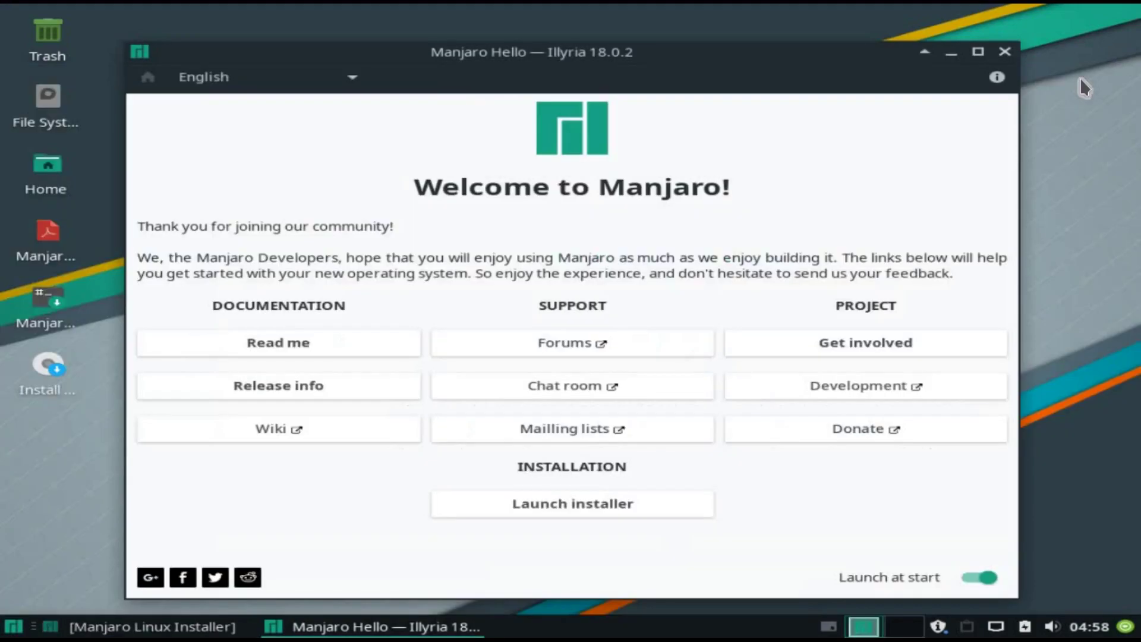
click(1005, 53)
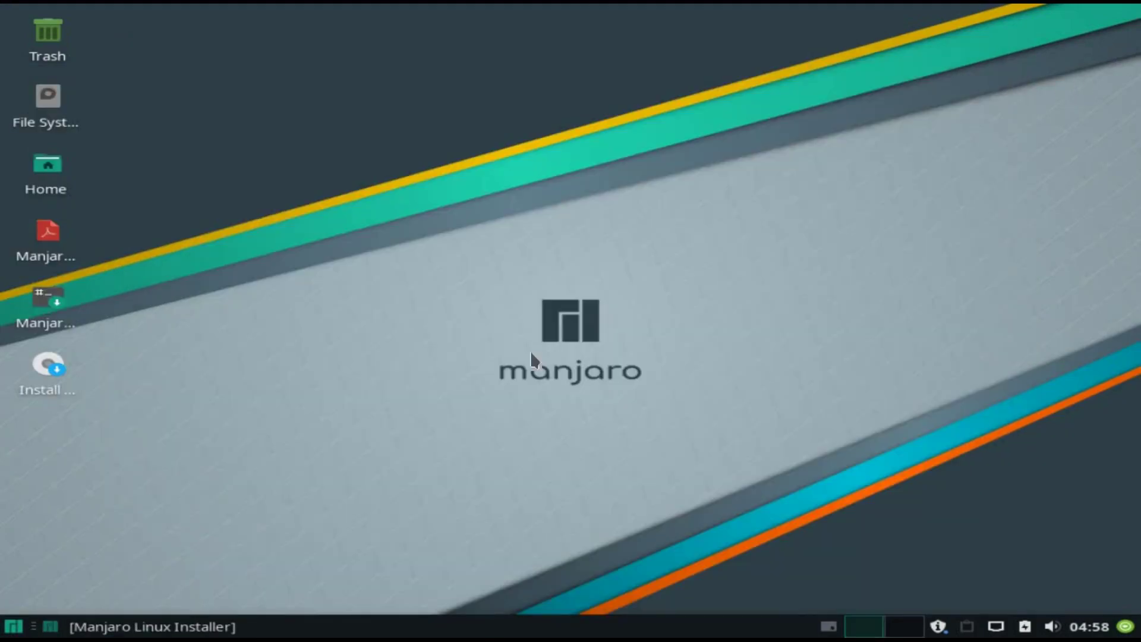
click(45, 364)
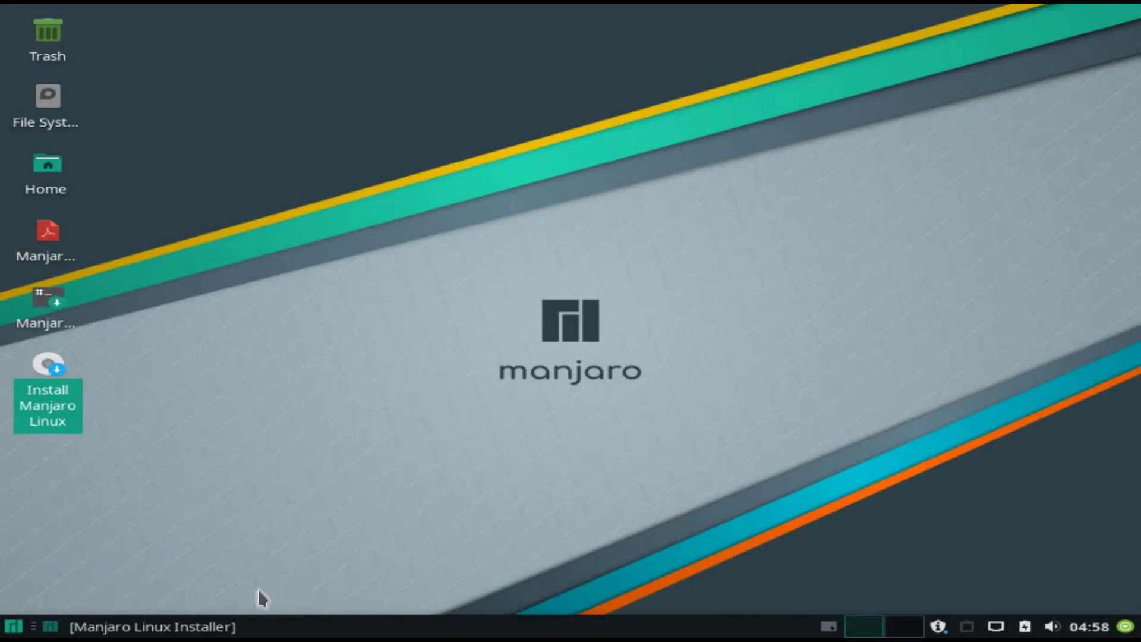
click(196, 626)
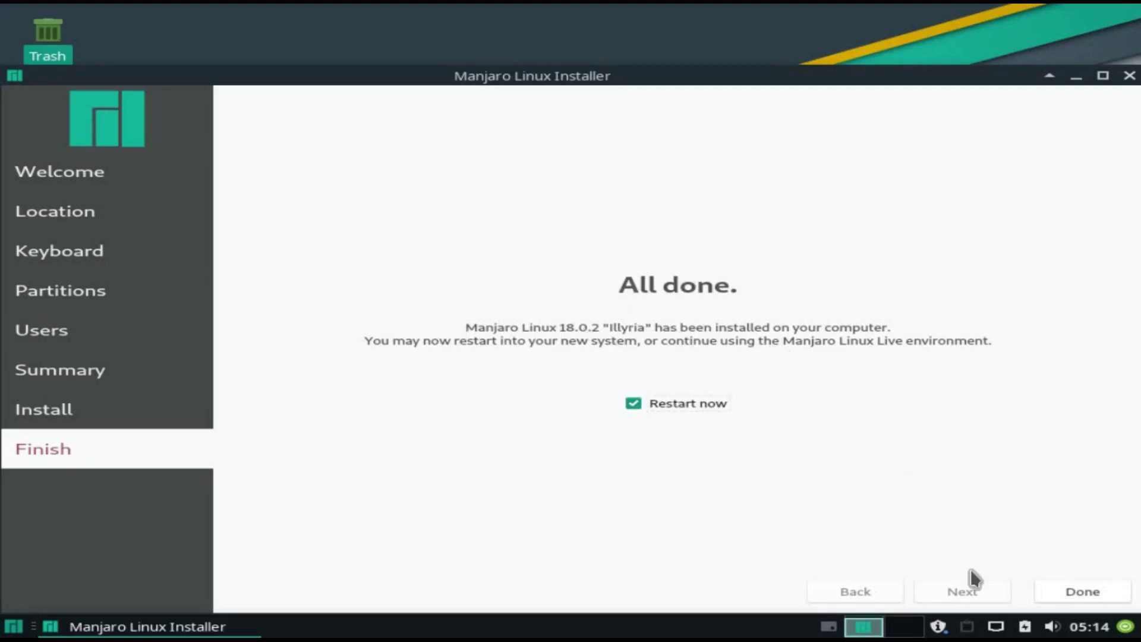
Step: Finish setup with Restart now ticked, rebooting into the installed system
click(1065, 596)
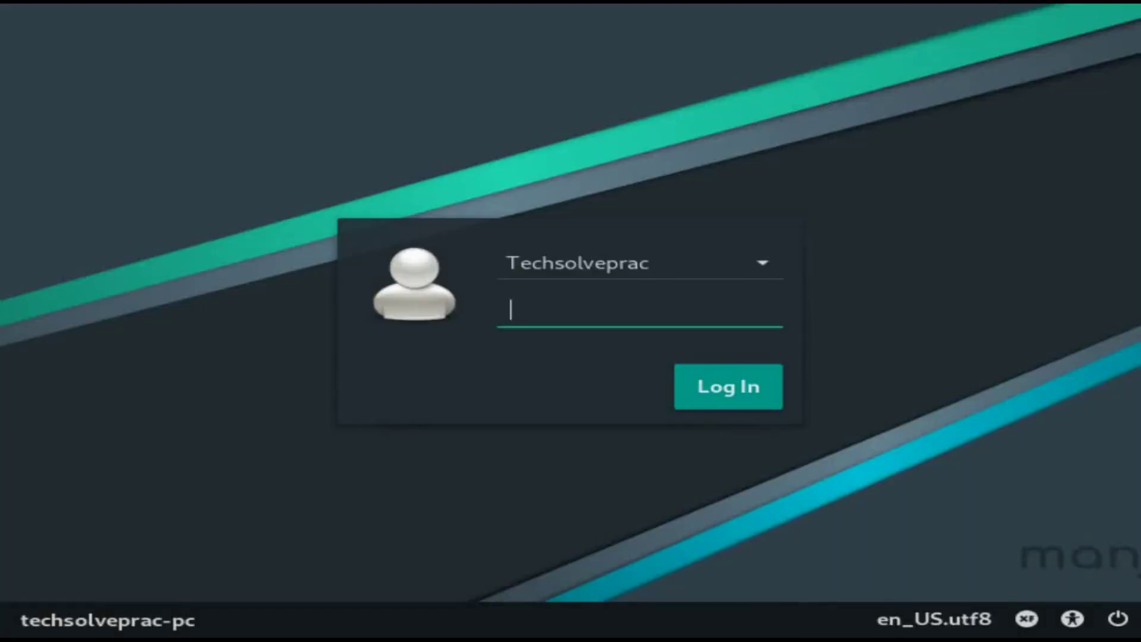
Step: Log in to the installed Manjaro system with the account password
text(****)
key(Return)
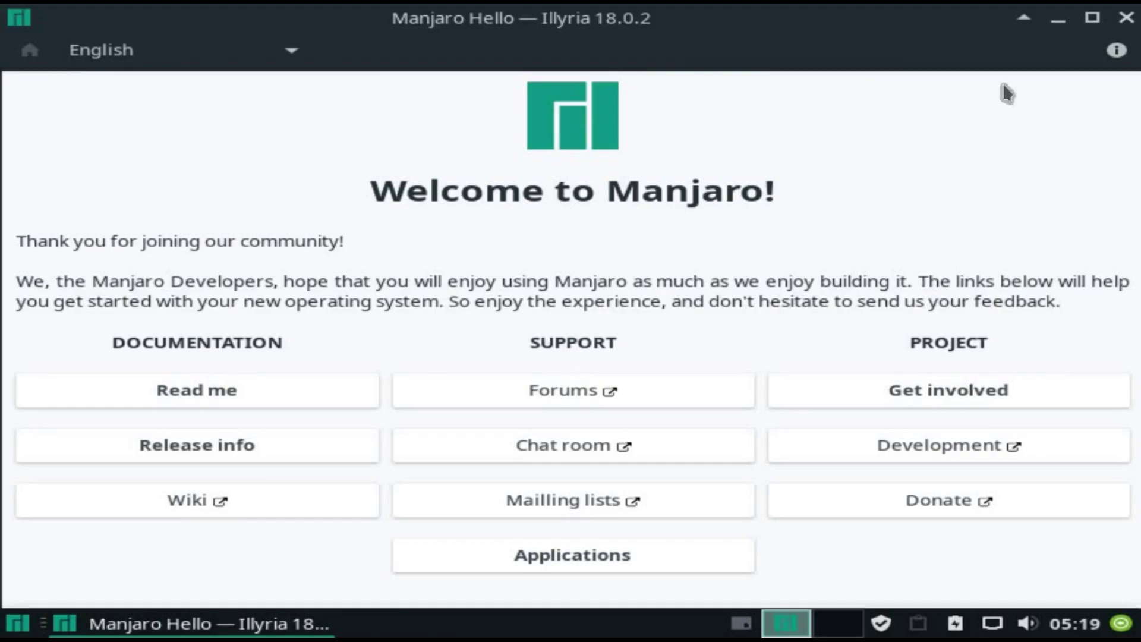
Step: Close Manjaro Hello and browse the Whisker menu's Office and System categories to Xfce Terminal
click(1126, 18)
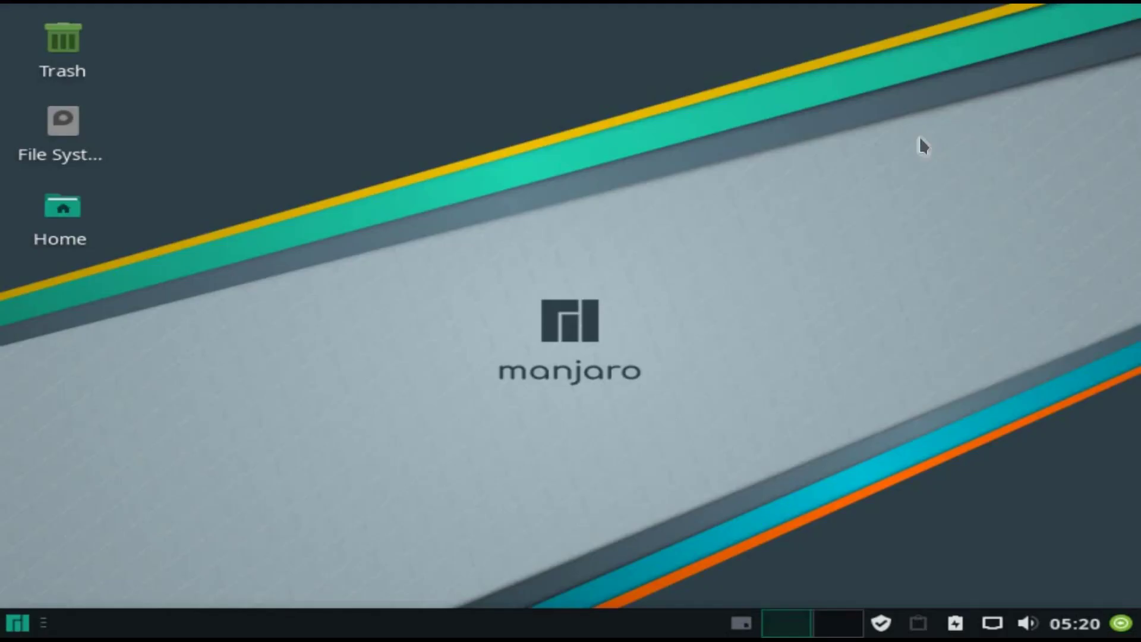
click(18, 622)
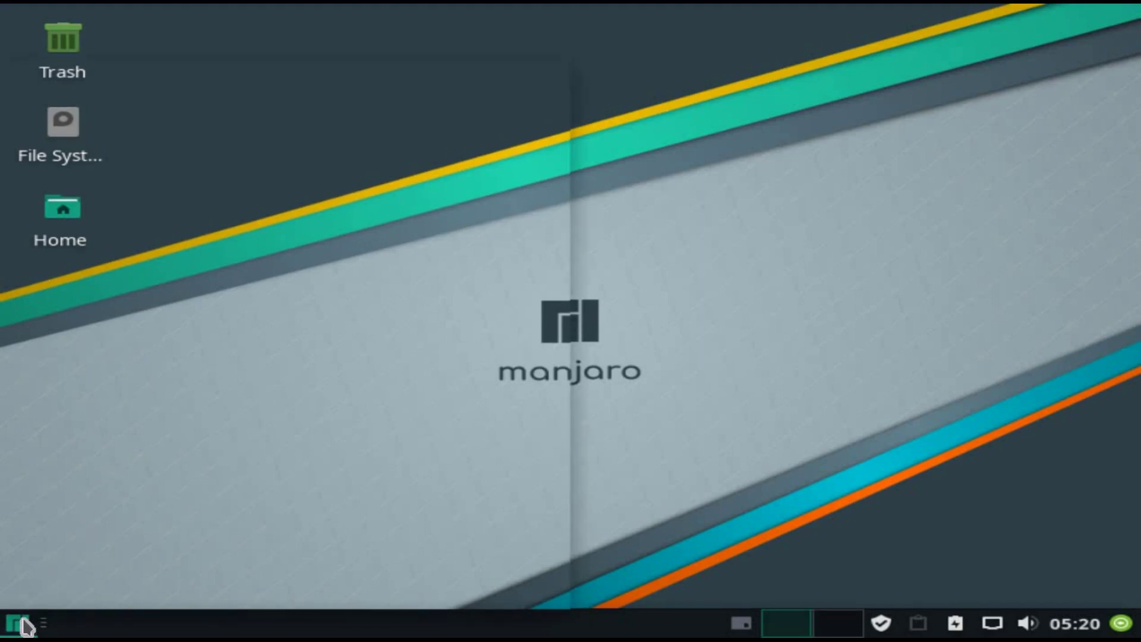
click(18, 623)
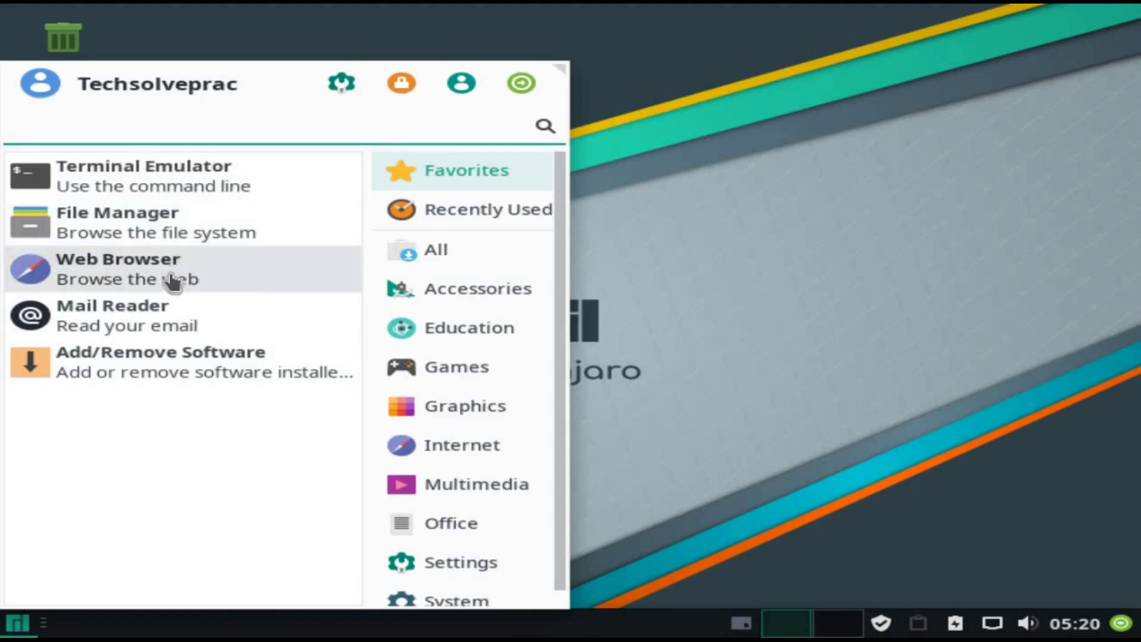
scroll(461, 312, down, 1)
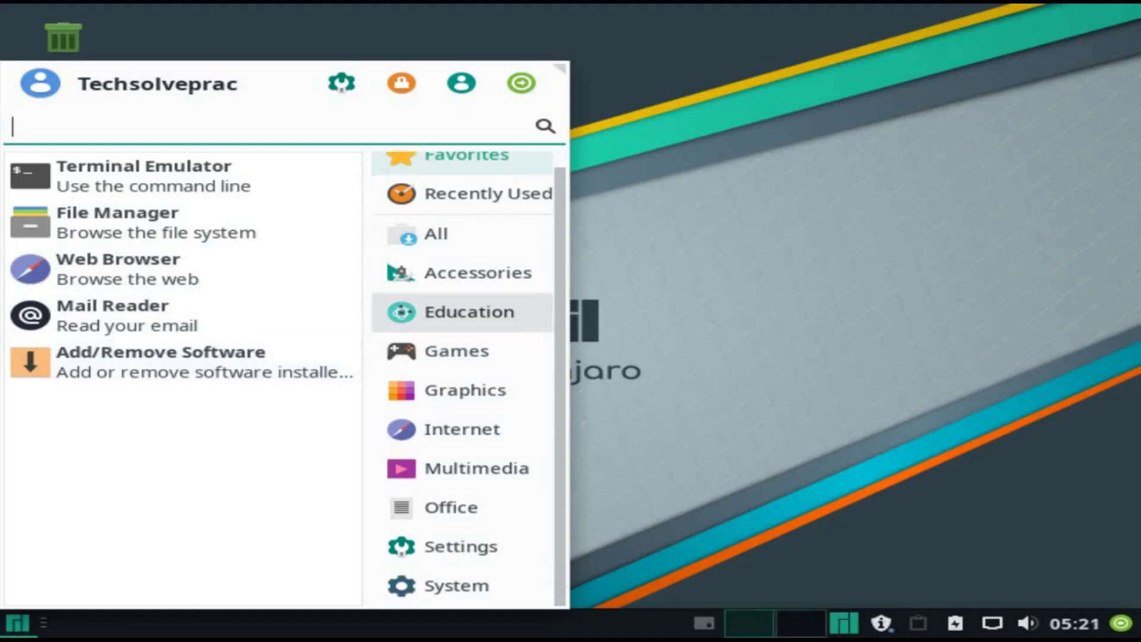
click(450, 508)
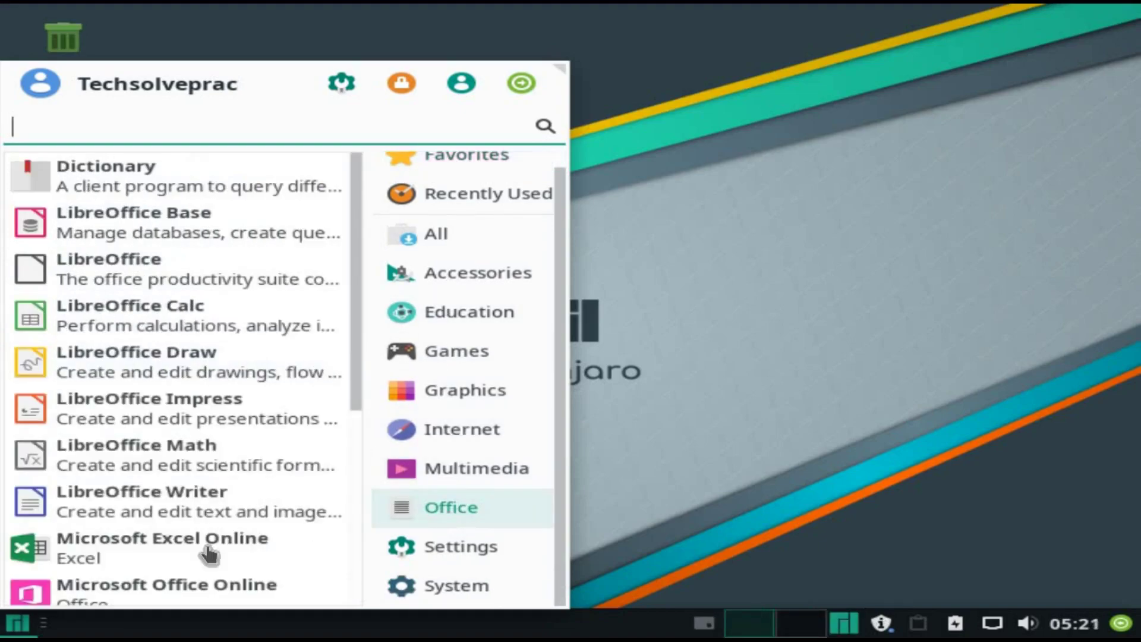
scroll(183, 514, down, 5)
scroll(183, 515, up, 5)
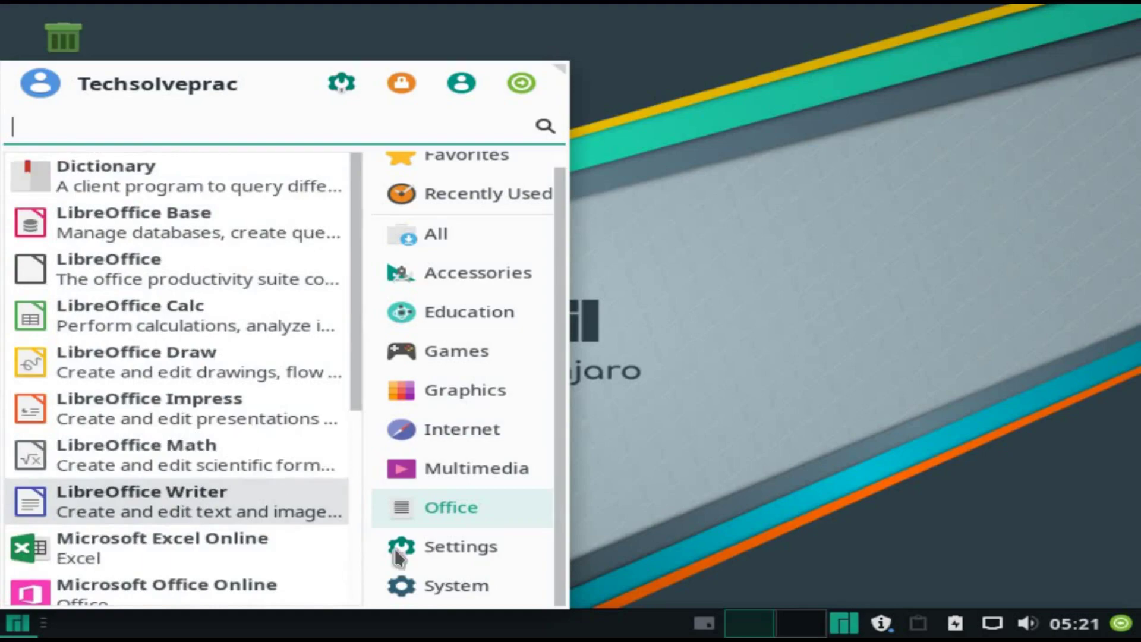
click(426, 597)
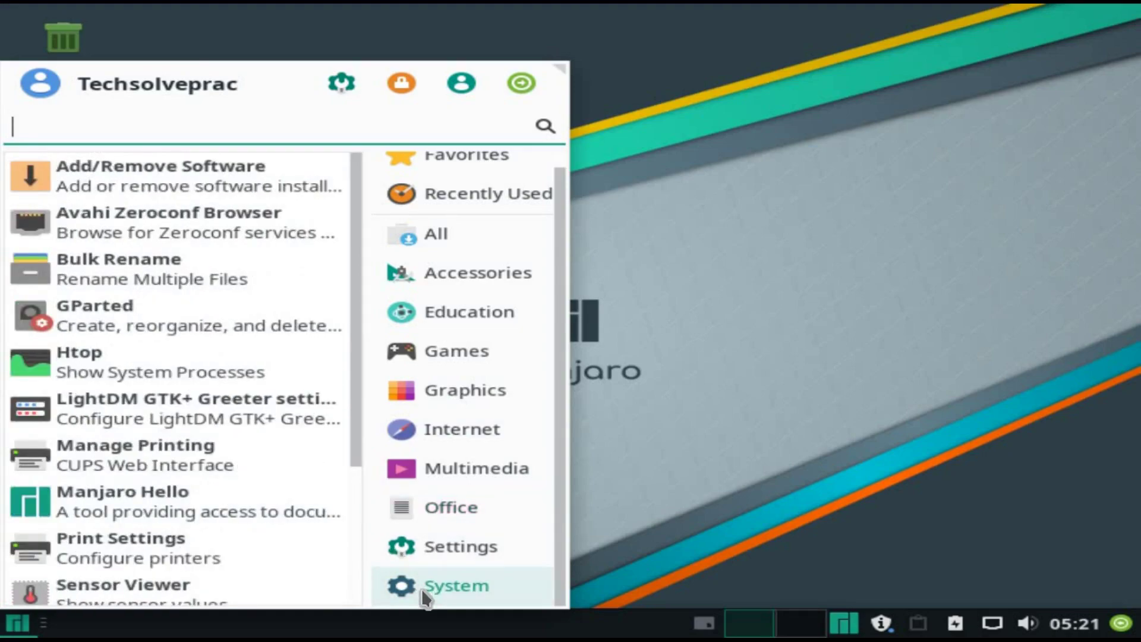
scroll(117, 432, down, 3)
scroll(117, 432, up, 3)
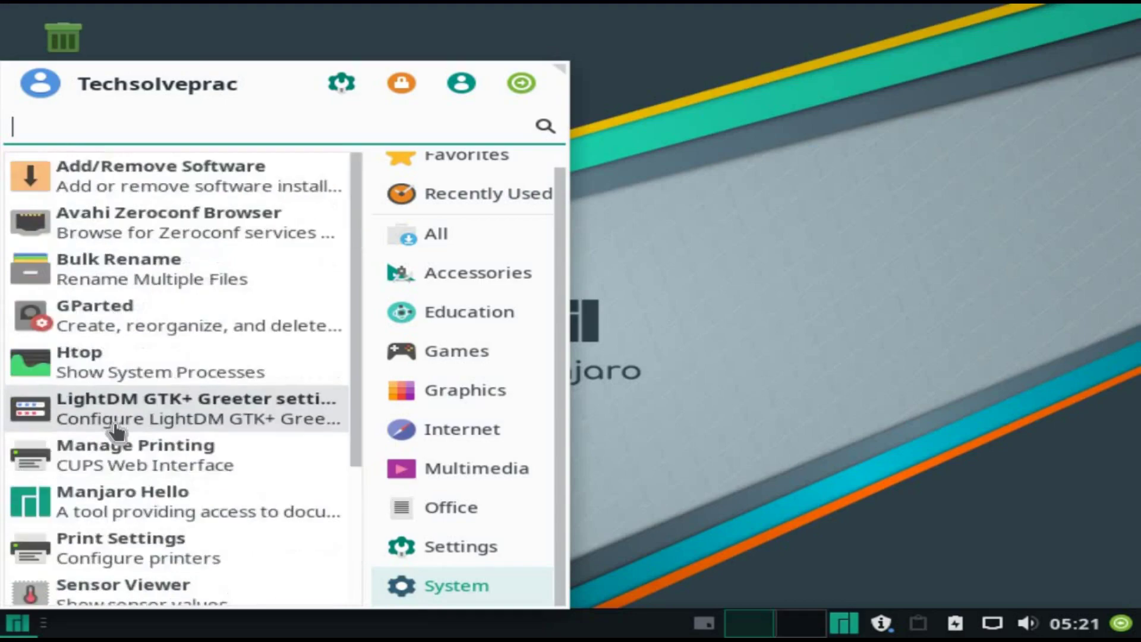
scroll(117, 432, down, 3)
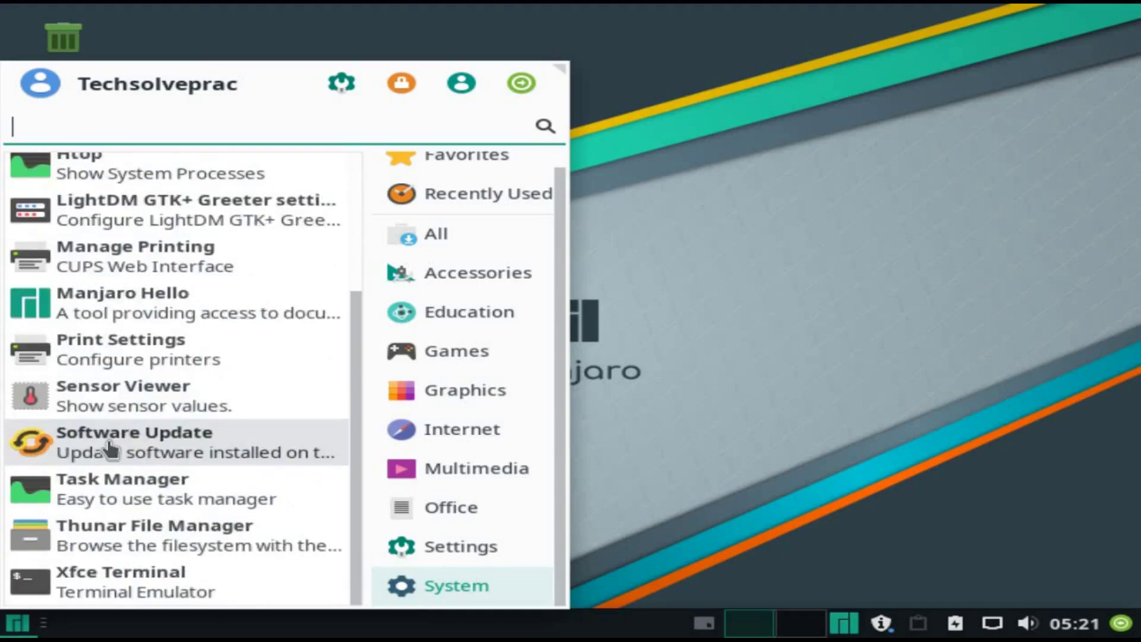
Step: Open Xfce Terminal and run whoami, pwd and ls
click(127, 602)
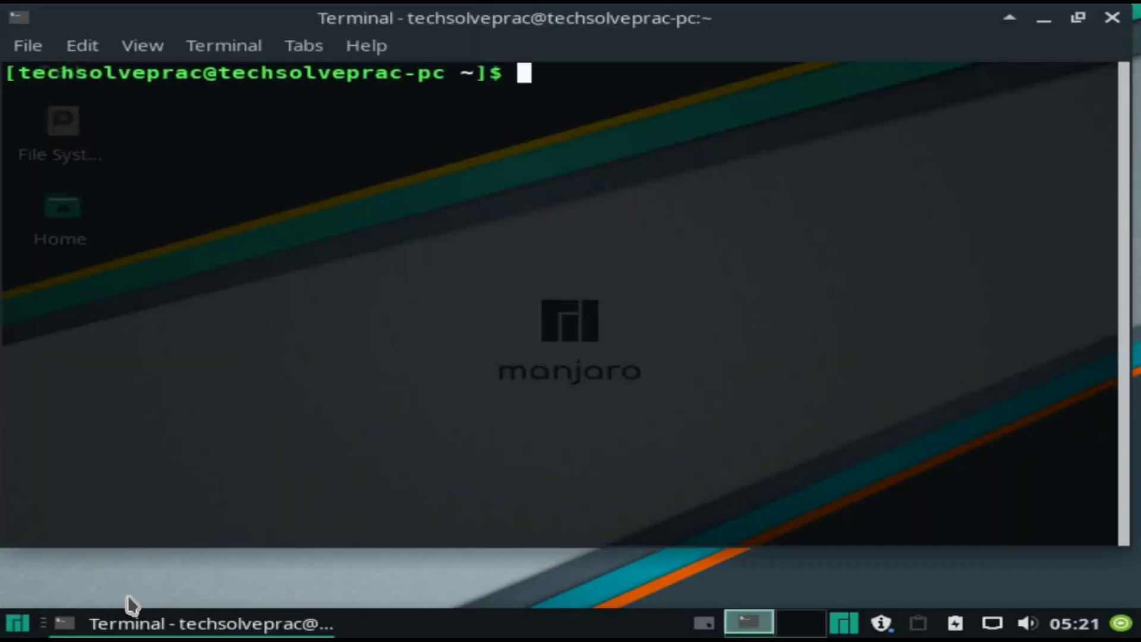
text(whoami)
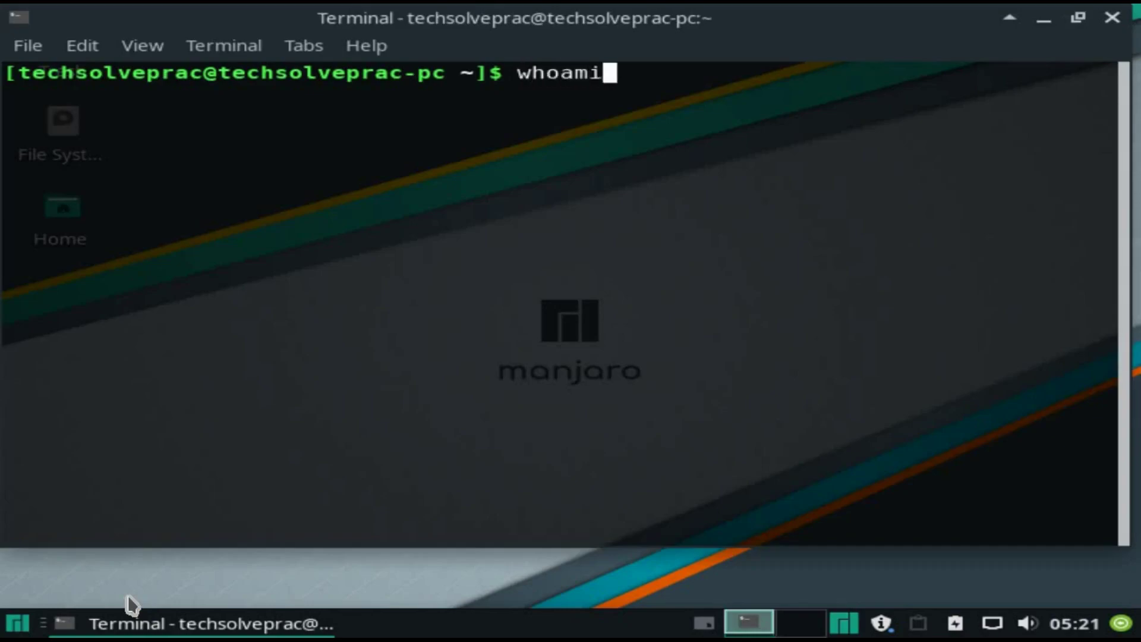
key(Return)
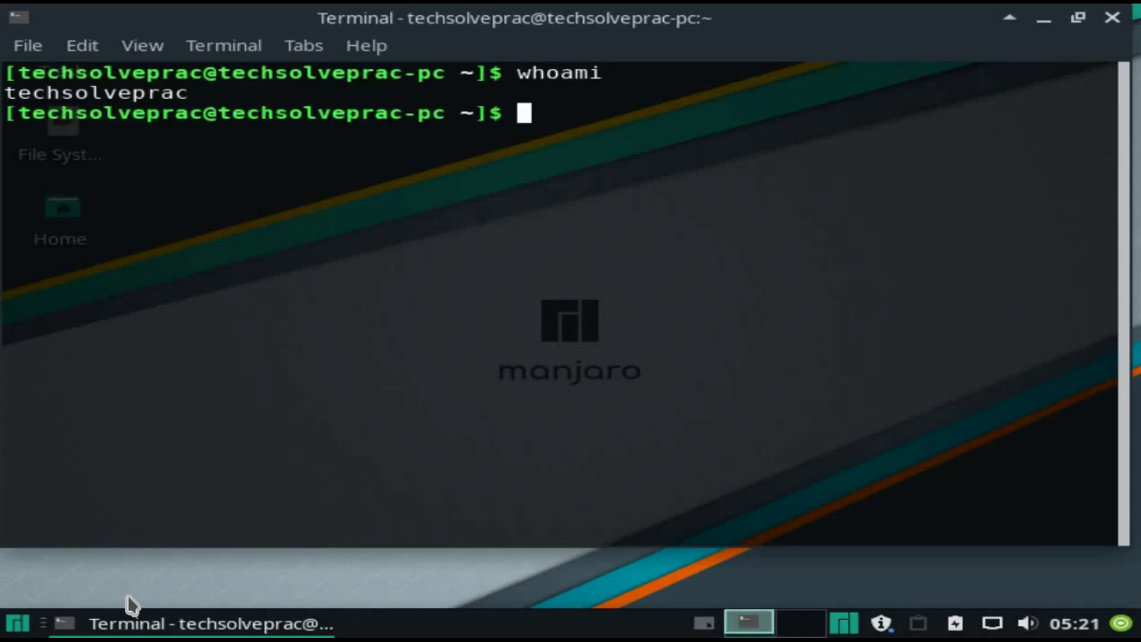
text(pwd)
key(Return)
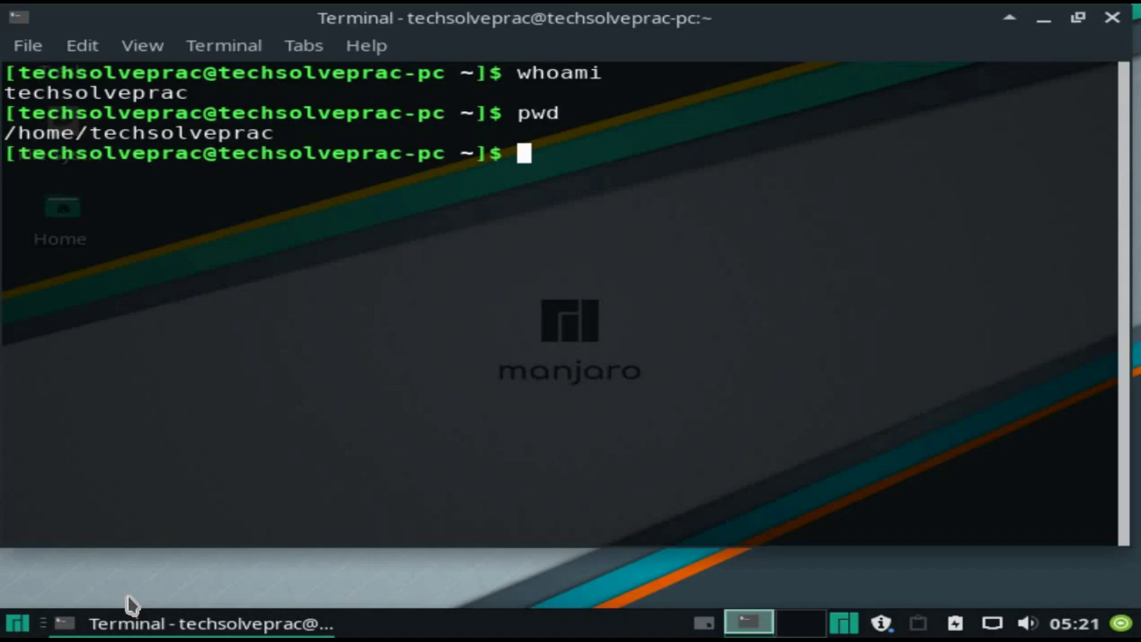
text(ls)
key(Return)
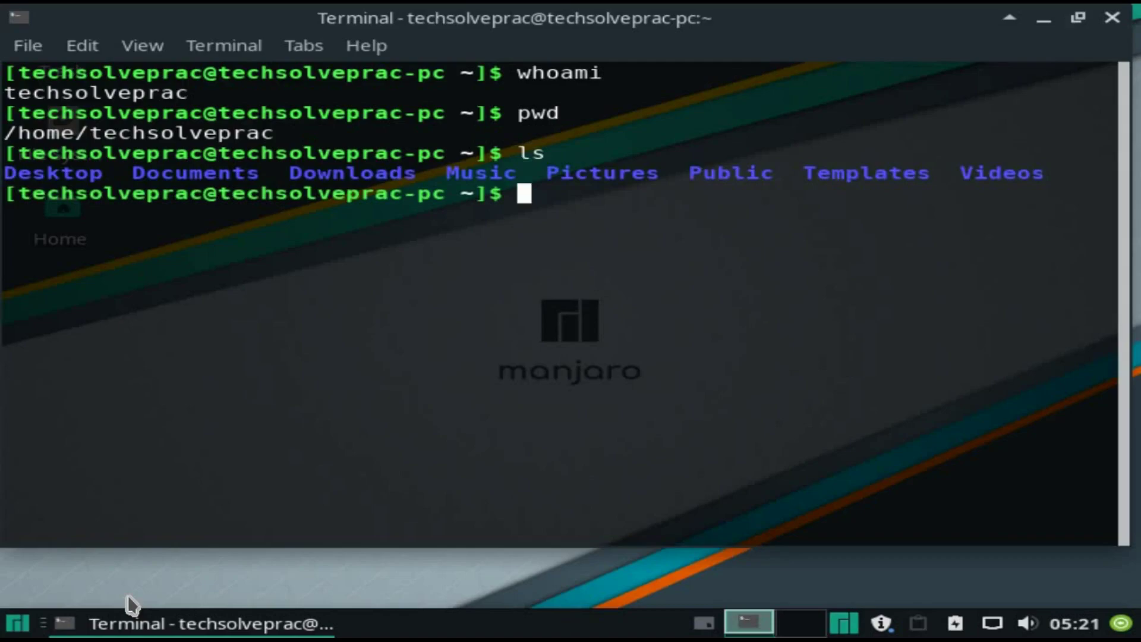
Step: Run 'sudo shutdown now' and submit the sudo password
text(sudo )
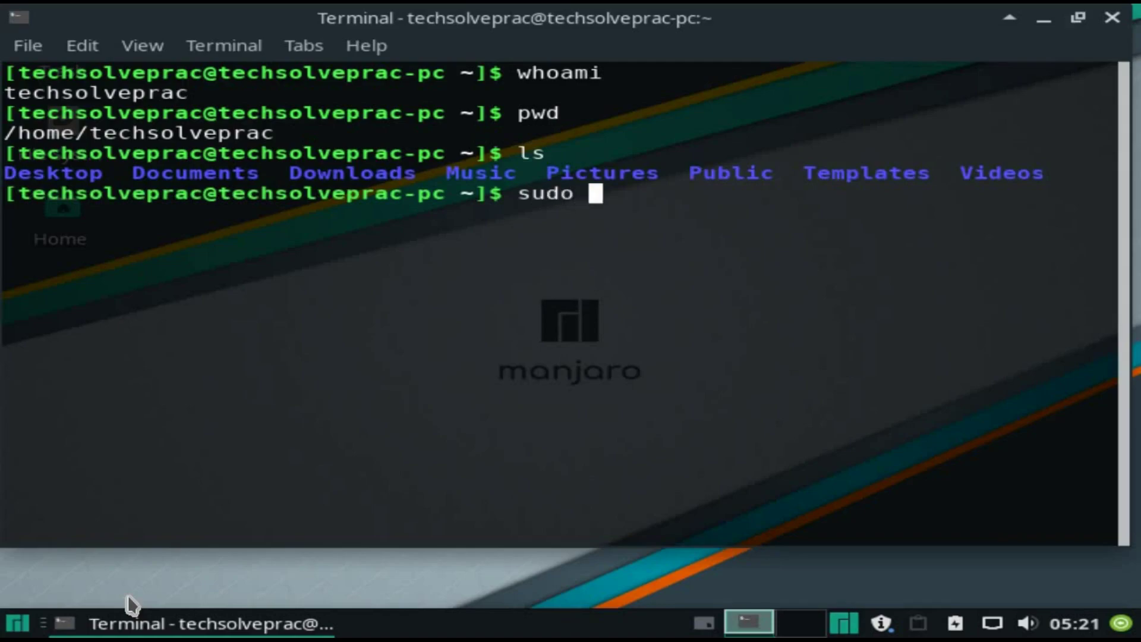
text(shutdown )
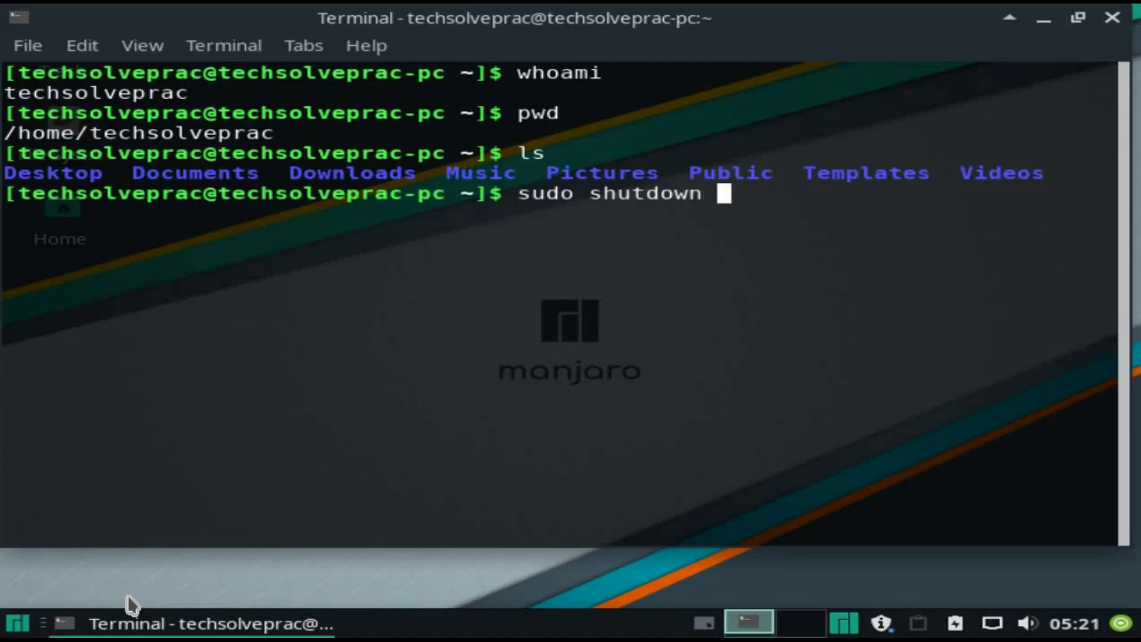
text(now)
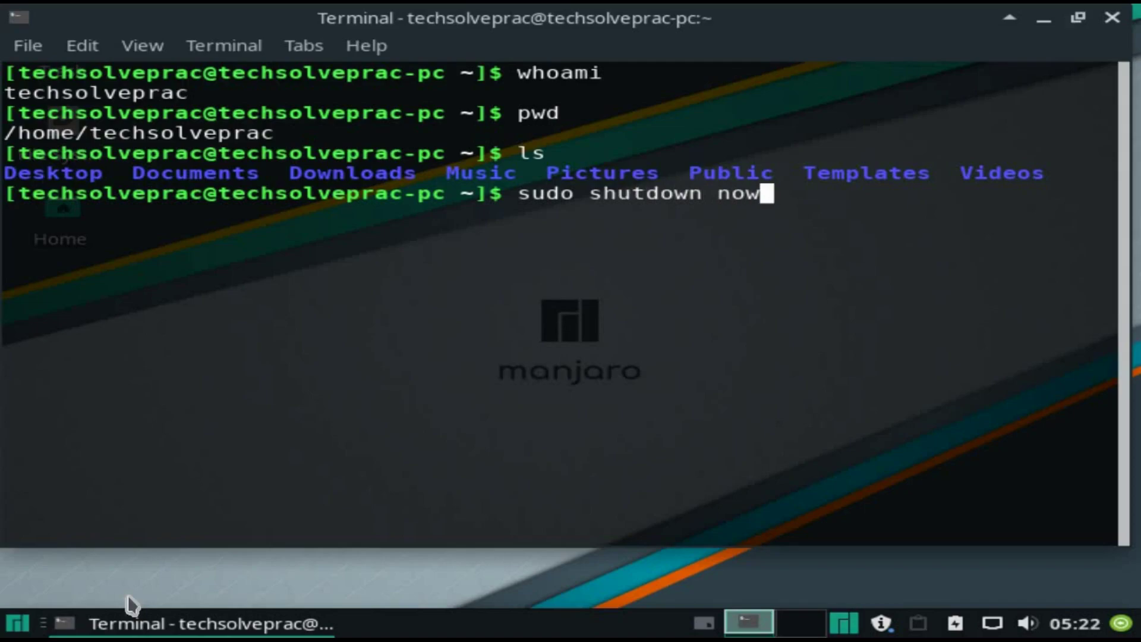
key(Return)
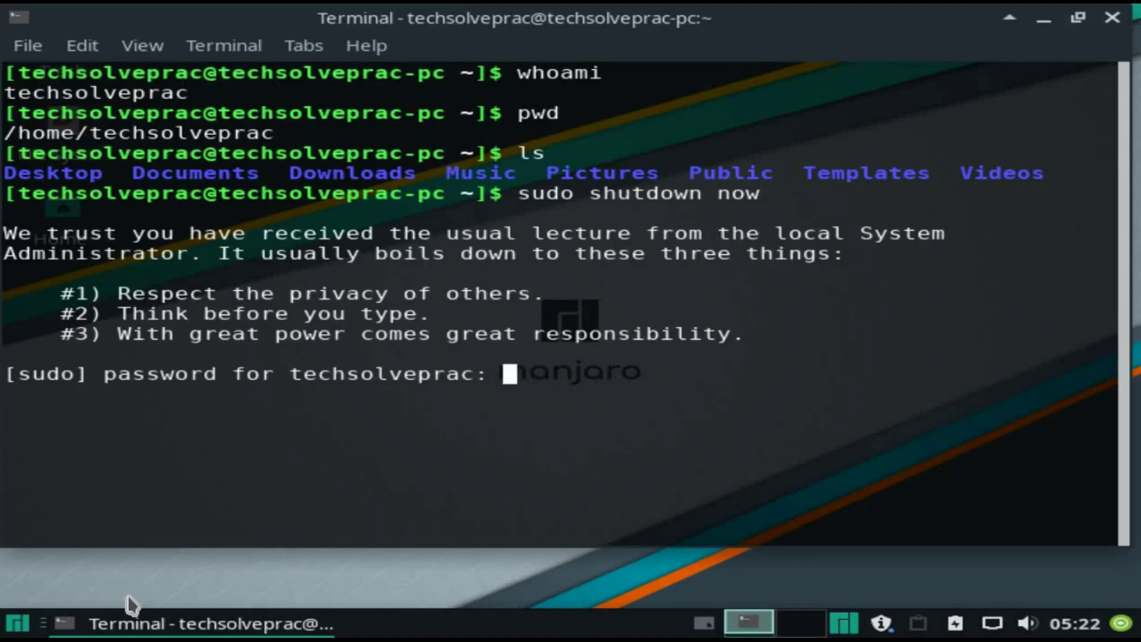
key(Return)
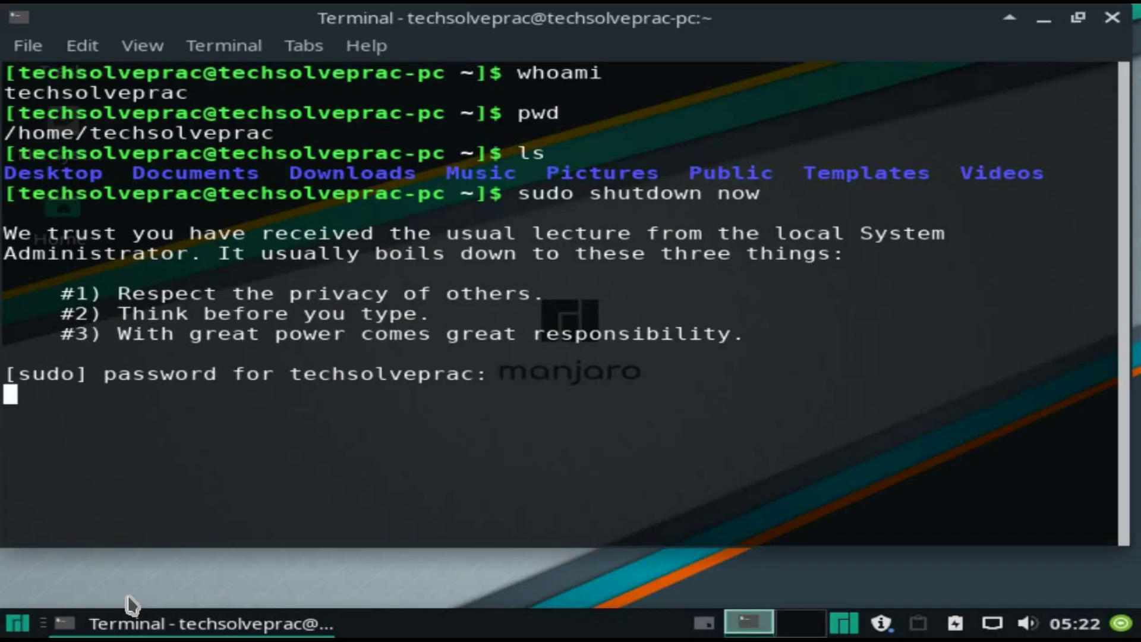